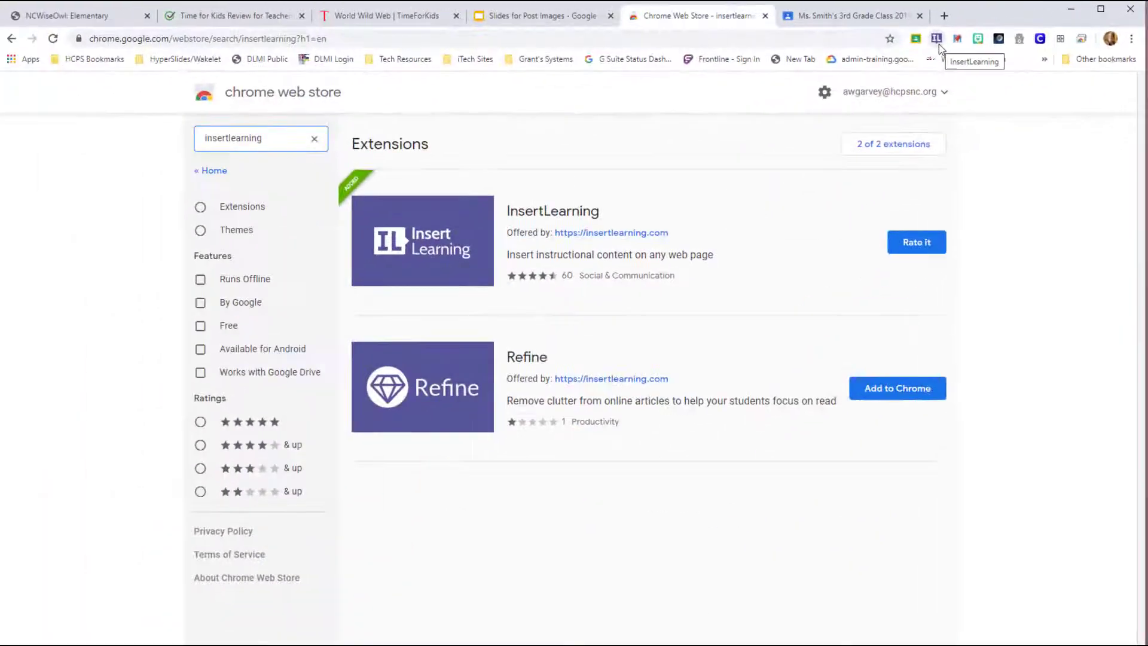
Step: Switch to the open Time for Kids "World Wild Web" article and look over its opening section
{"action": "left_click", "coordinate": [394, 23]}
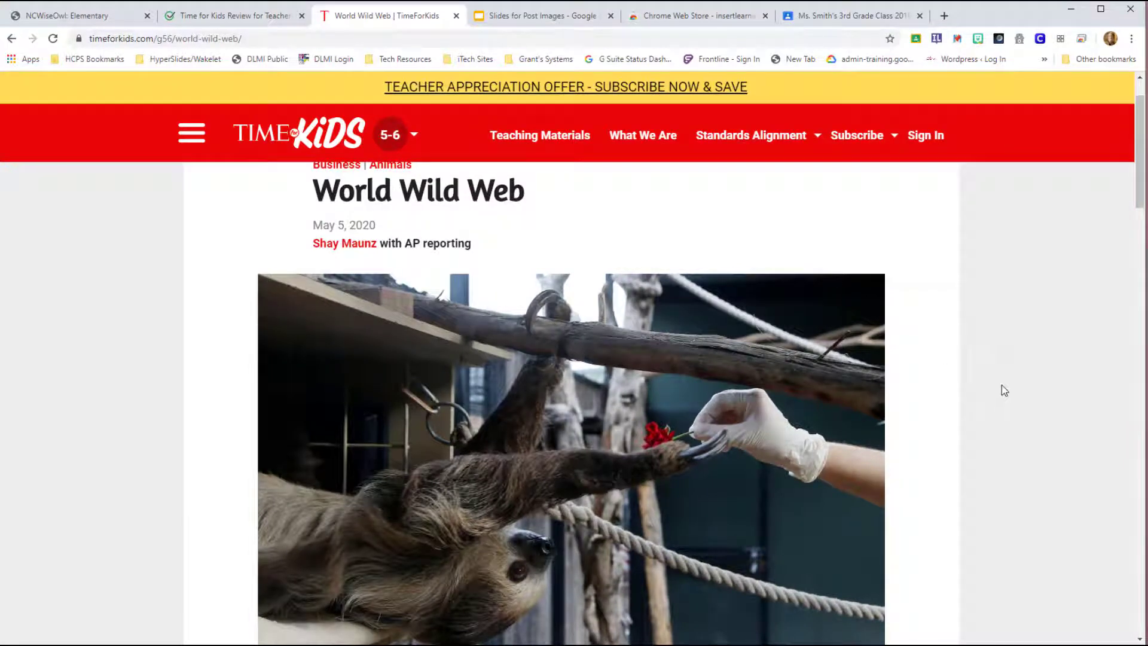
{"action": "scroll", "coordinate": [1002, 388], "scroll_direction": "down", "scroll_amount": 3}
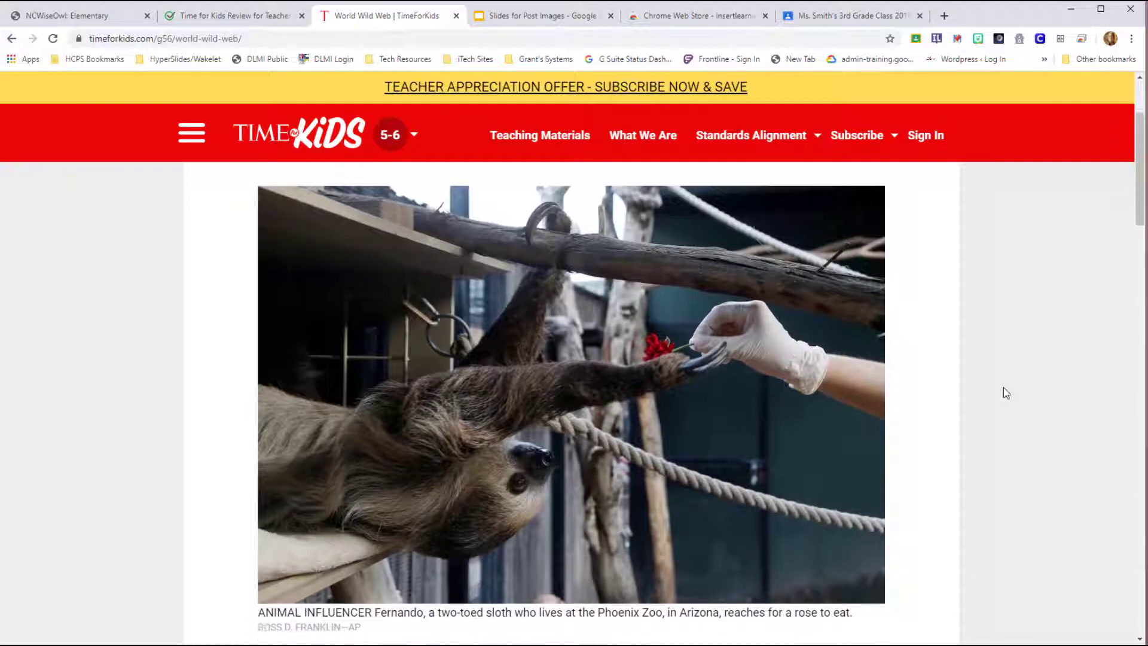
{"action": "scroll", "coordinate": [1004, 392], "scroll_direction": "down", "scroll_amount": 3}
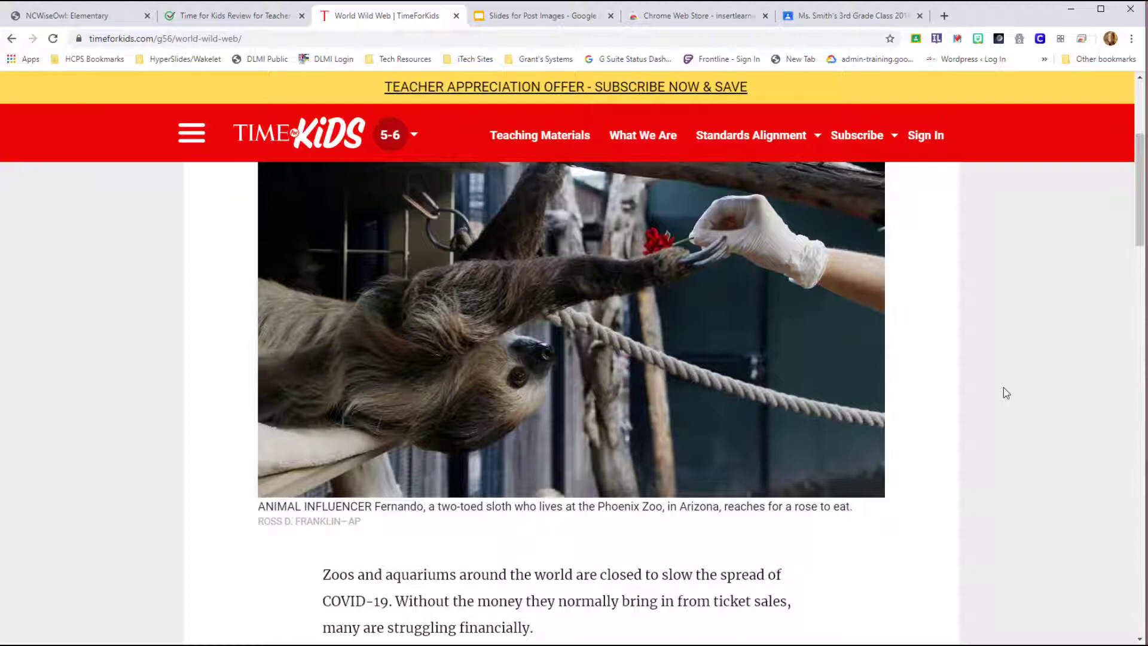
{"action": "scroll", "coordinate": [1007, 392], "scroll_direction": "up", "scroll_amount": 4}
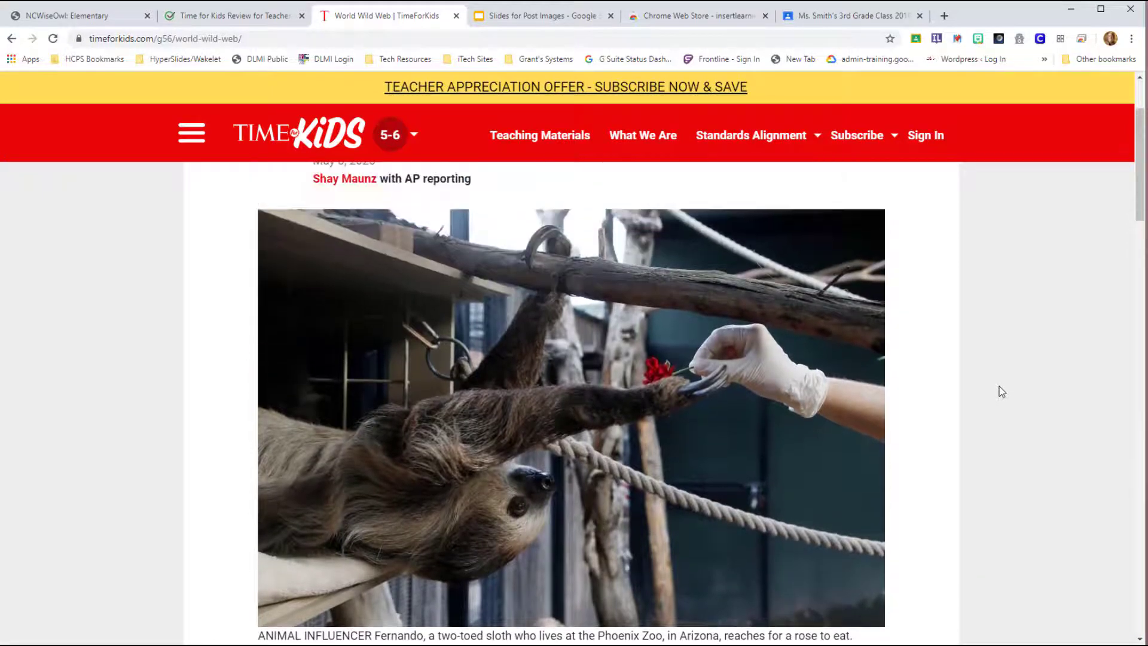
{"action": "left_click", "coordinate": [176, 36]}
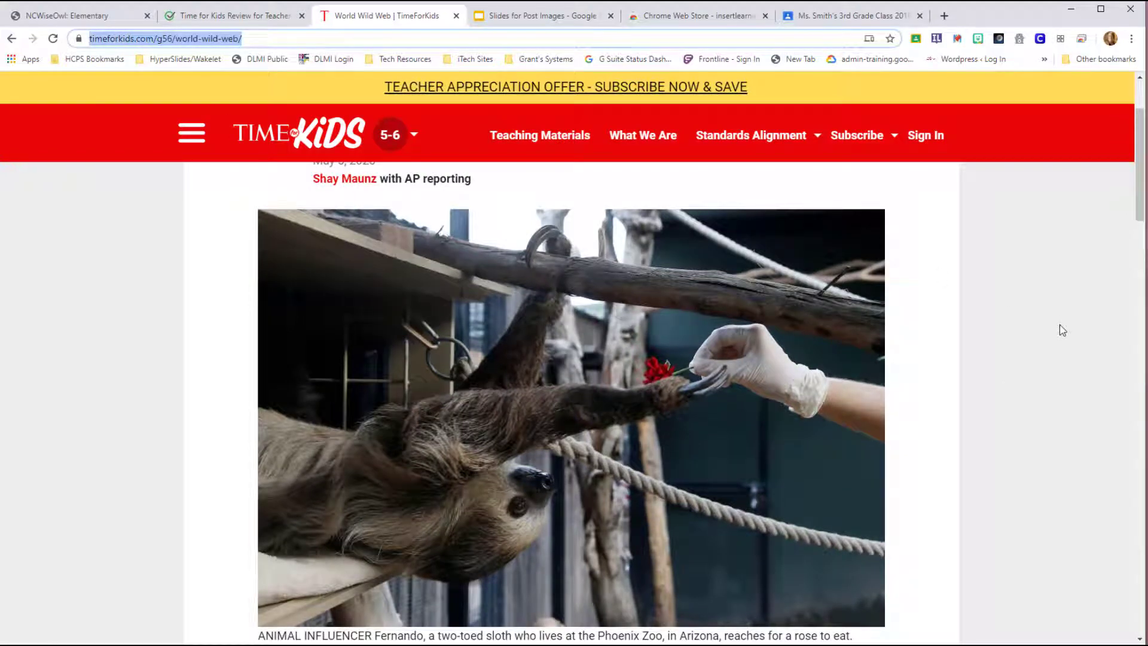
{"action": "scroll", "coordinate": [1062, 330], "scroll_direction": "down", "scroll_amount": 3}
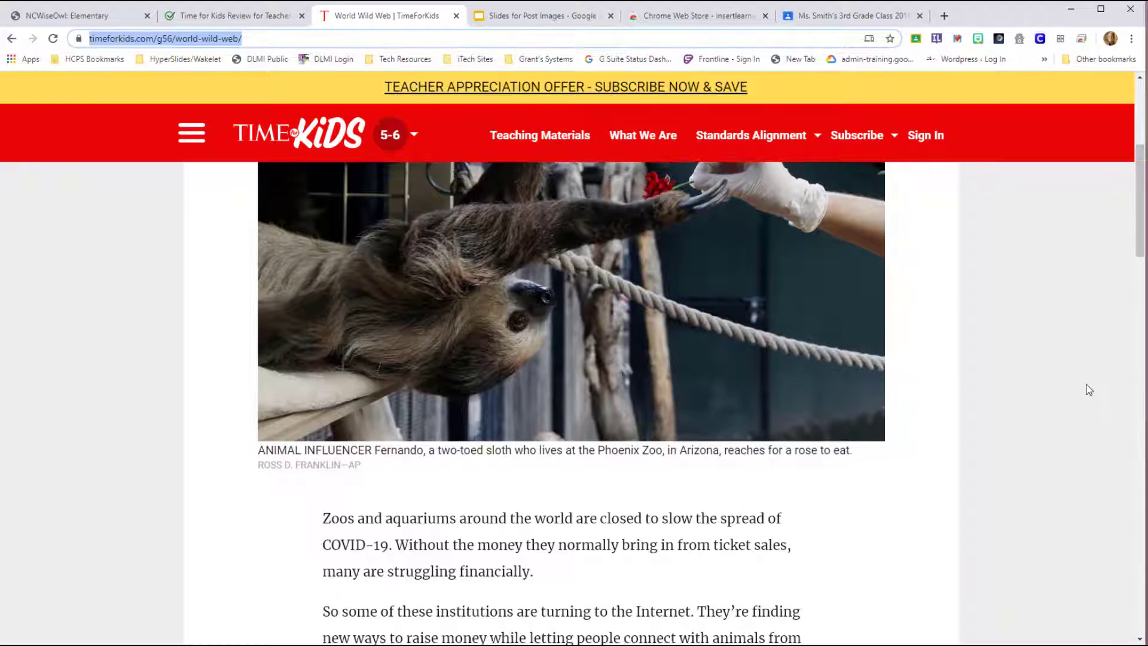
{"action": "scroll", "coordinate": [1089, 390], "scroll_direction": "up", "scroll_amount": 5}
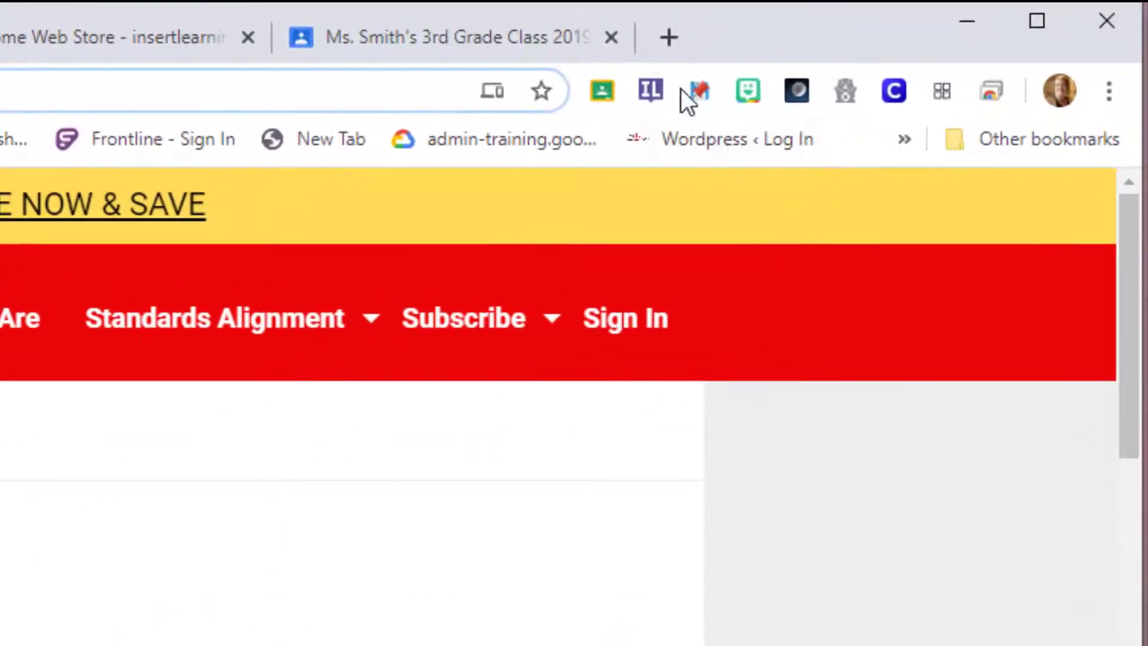
Step: Launch the InsertLearning extension on the article and sign in with the school's Google account
{"action": "left_click", "coordinate": [650, 91]}
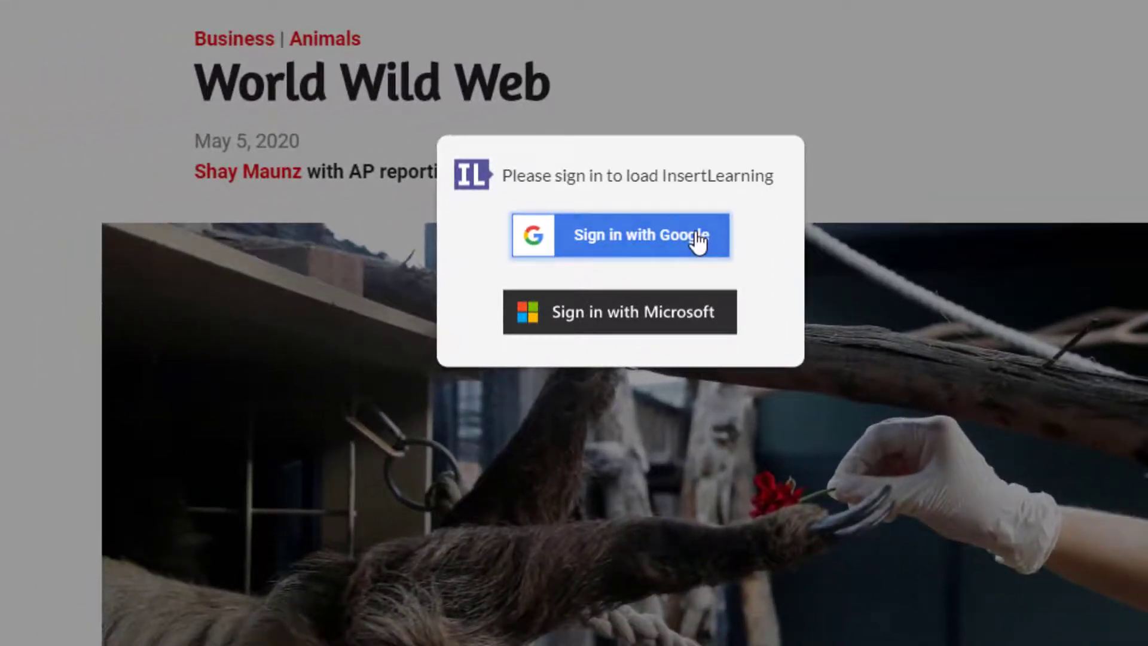
{"action": "left_click", "coordinate": [698, 241]}
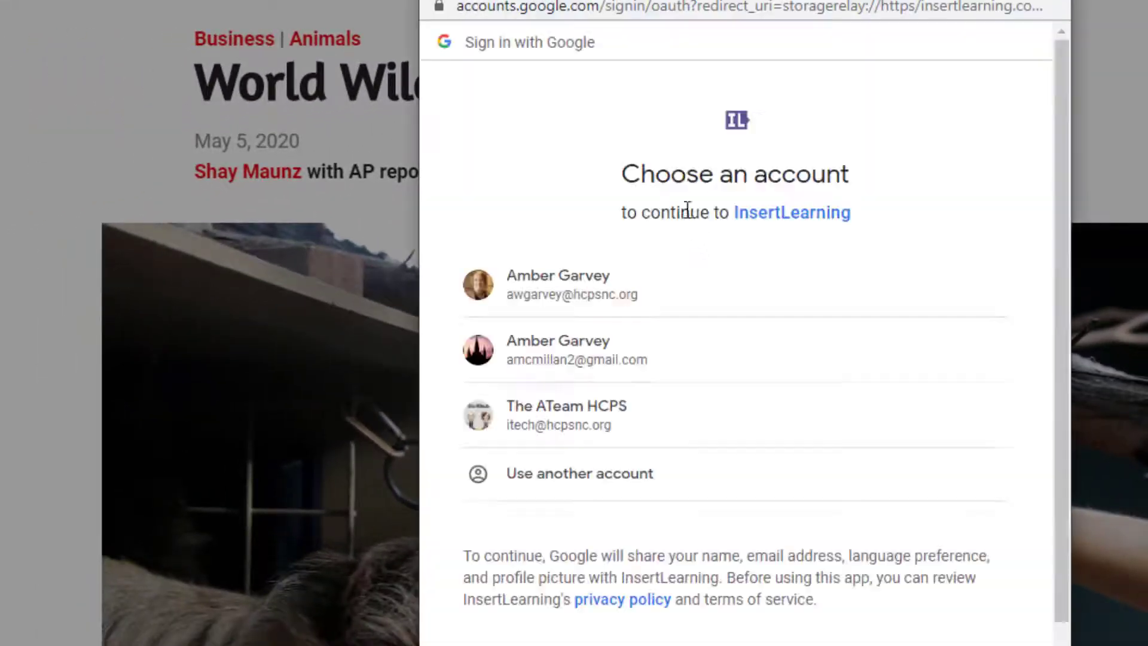
{"action": "left_click", "coordinate": [620, 307]}
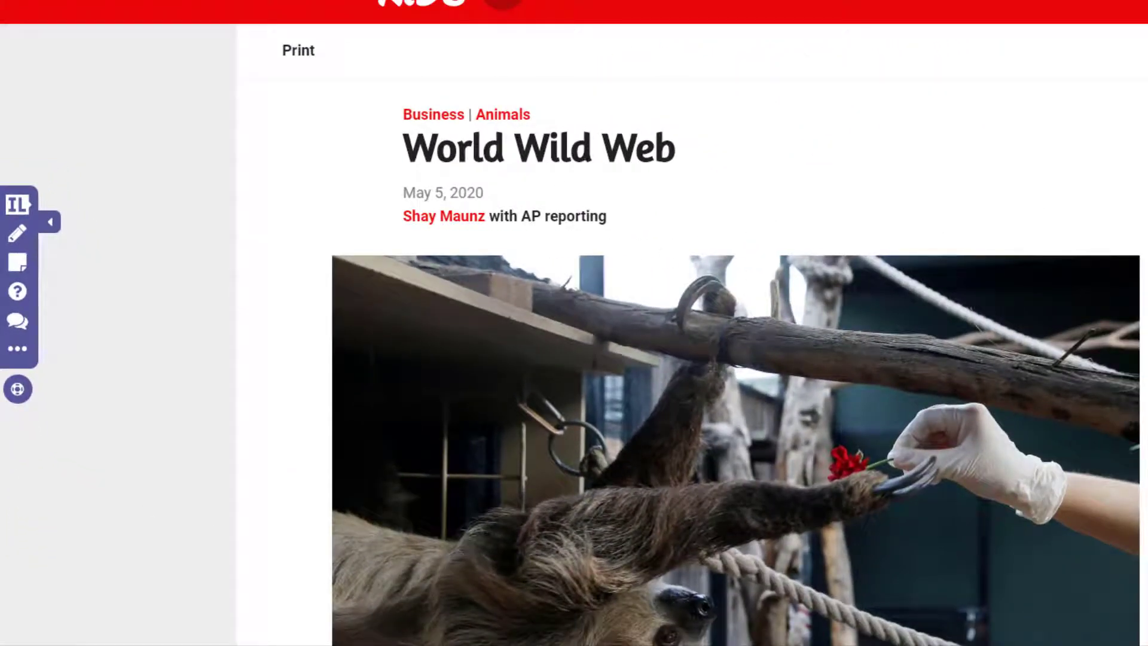
Step: Insert a question below the article's second paragraph reading "What do you think they will do to make money for running the zoo?"
{"action": "scroll", "coordinate": [1018, 214], "scroll_direction": "down", "scroll_amount": 8}
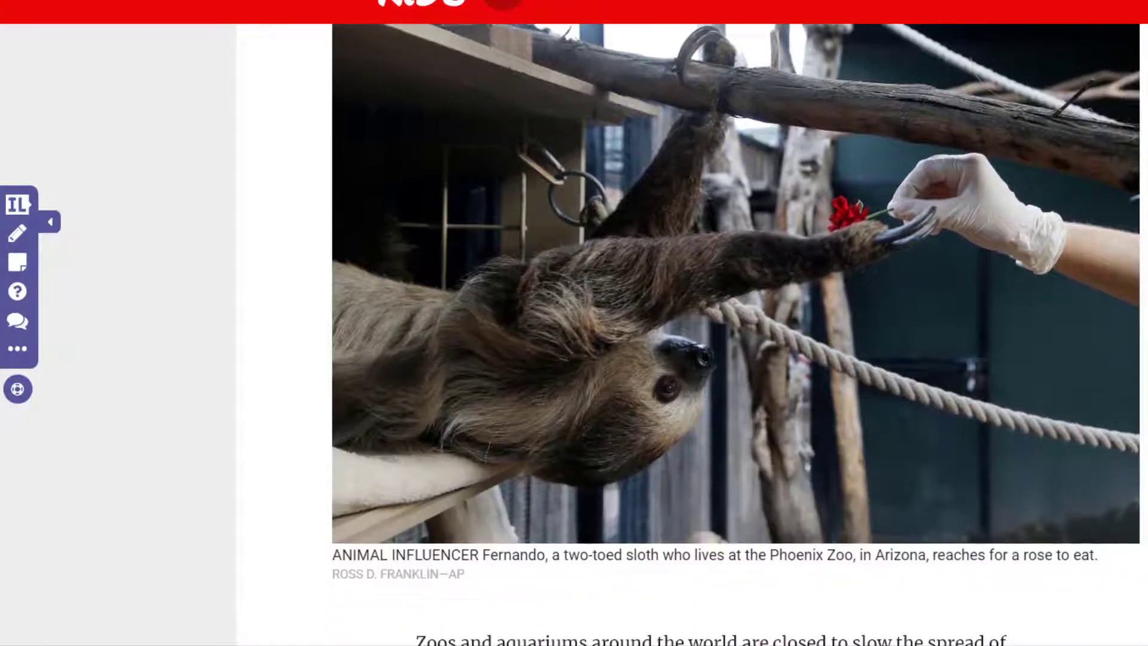
{"action": "scroll", "coordinate": [1085, 292], "scroll_direction": "down", "scroll_amount": 3}
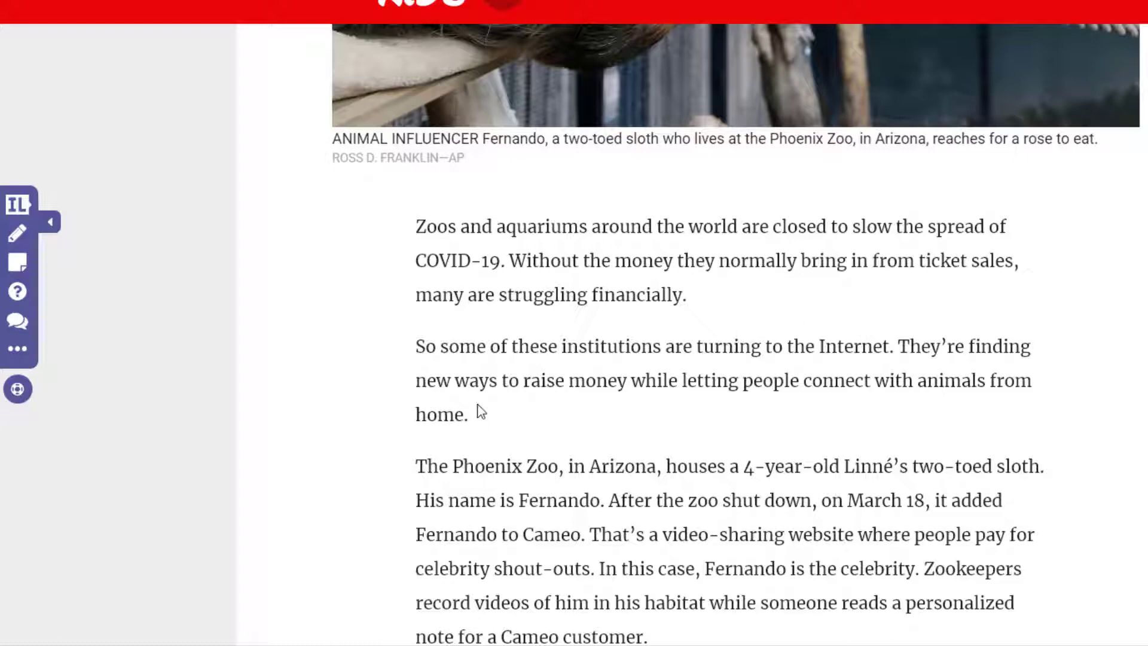
{"action": "scroll", "coordinate": [479, 411], "scroll_direction": "down", "scroll_amount": 1}
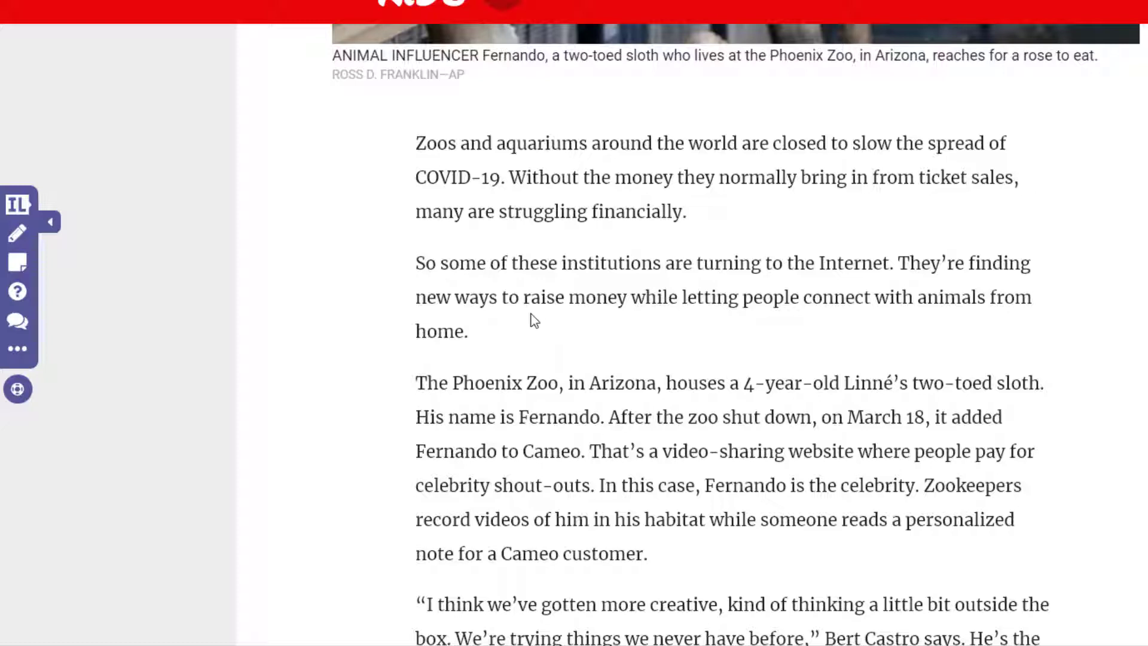
{"action": "left_click", "coordinate": [17, 292]}
{"action": "left_click", "coordinate": [592, 300]}
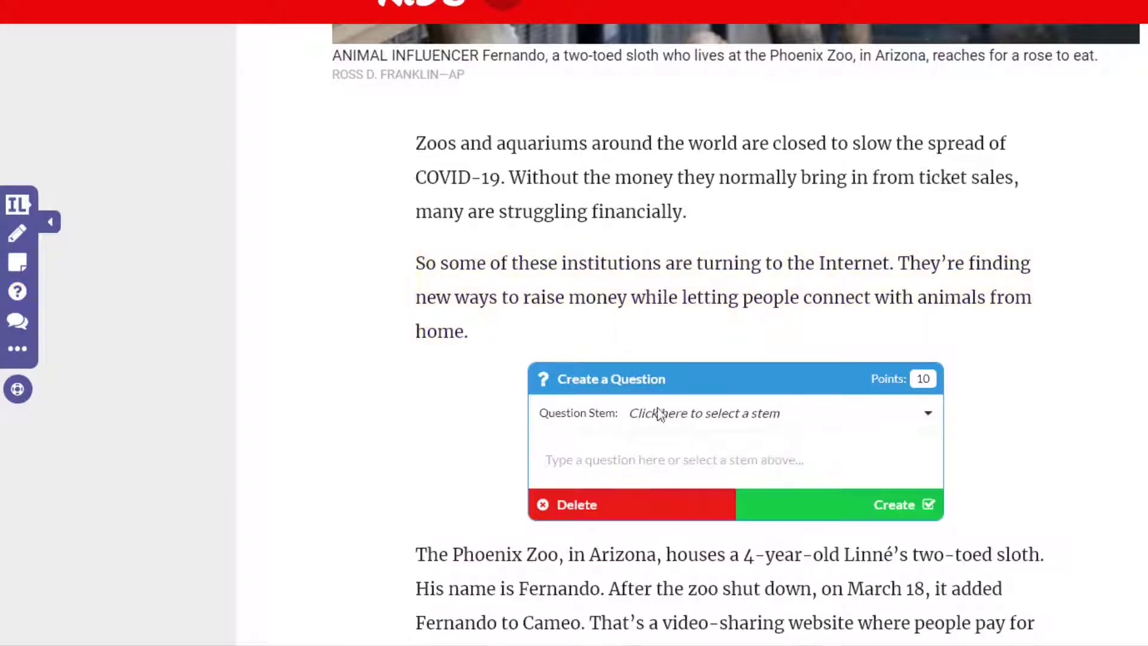
{"action": "left_click", "coordinate": [771, 422]}
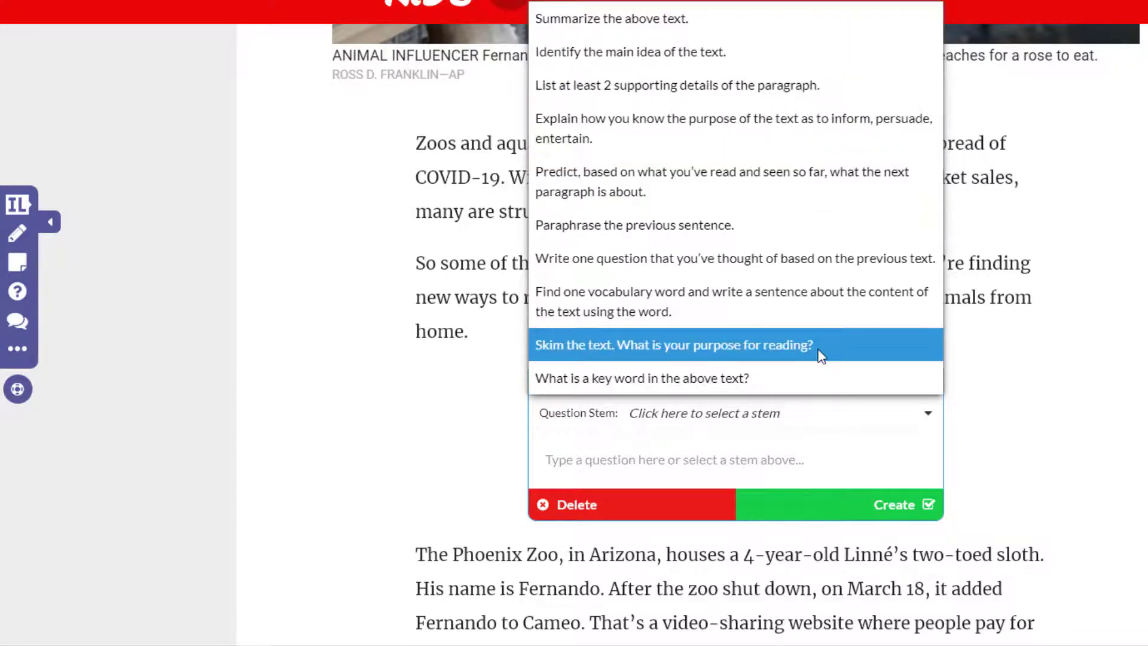
{"action": "left_click", "coordinate": [561, 462]}
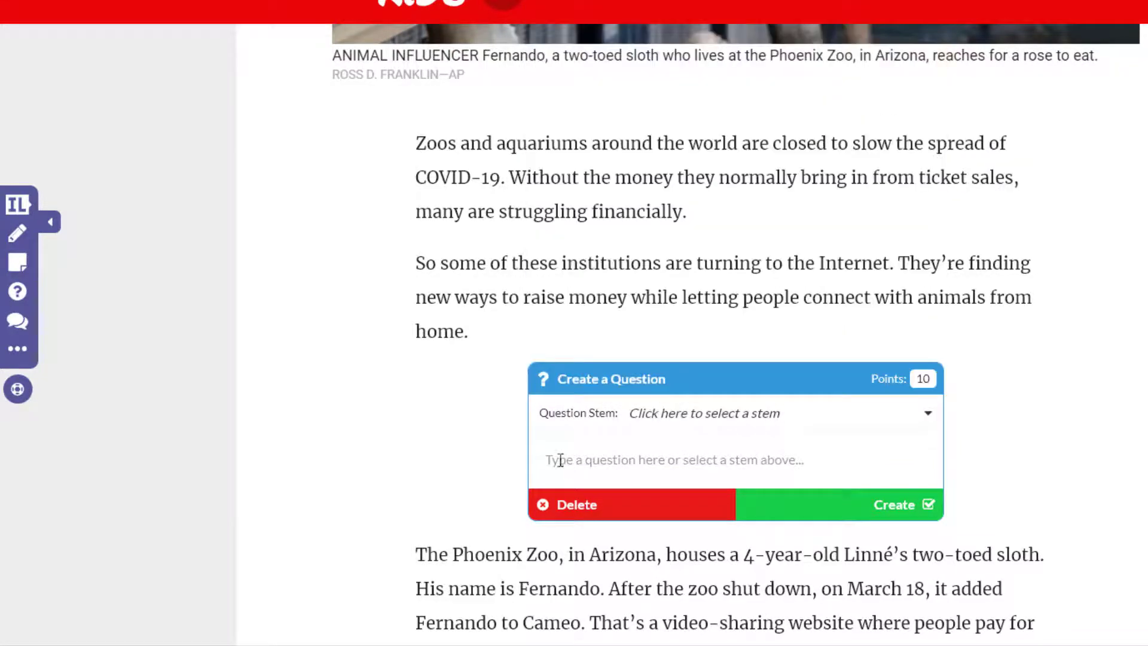
{"action": "type", "text": "What do you think they will do to make money for running the zoo?"}
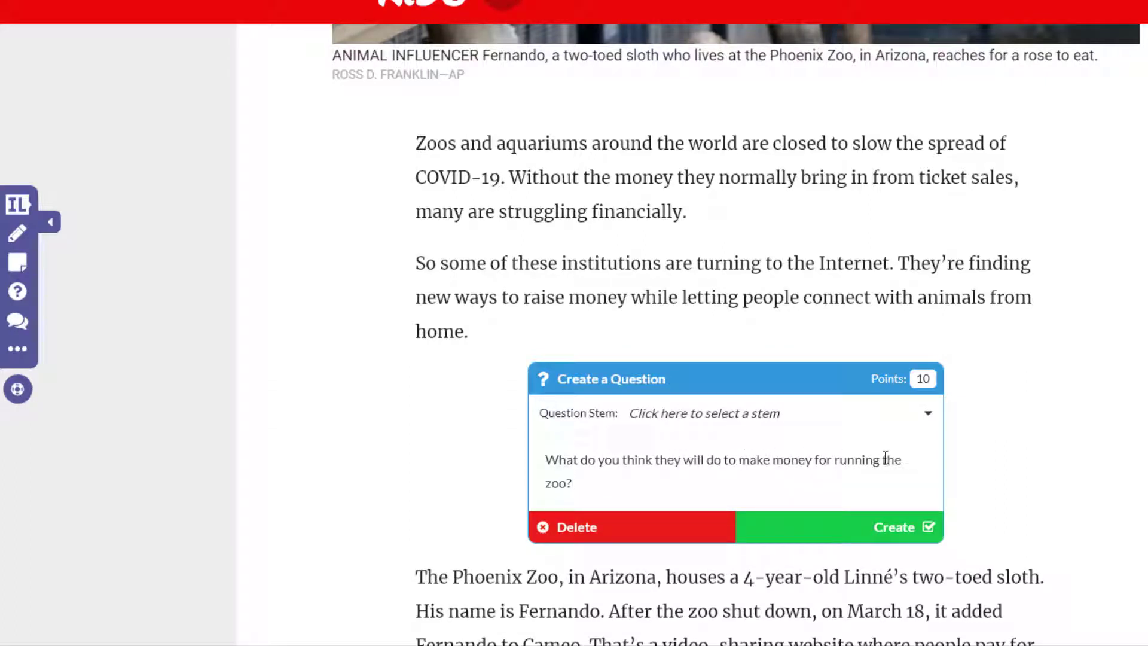
Step: Set the question's points to 5 and create it
{"action": "double_click", "coordinate": [917, 381]}
{"action": "type", "text": "5"}
{"action": "scroll", "coordinate": [1025, 474], "scroll_direction": "down", "scroll_amount": 1}
{"action": "left_click", "coordinate": [867, 455]}
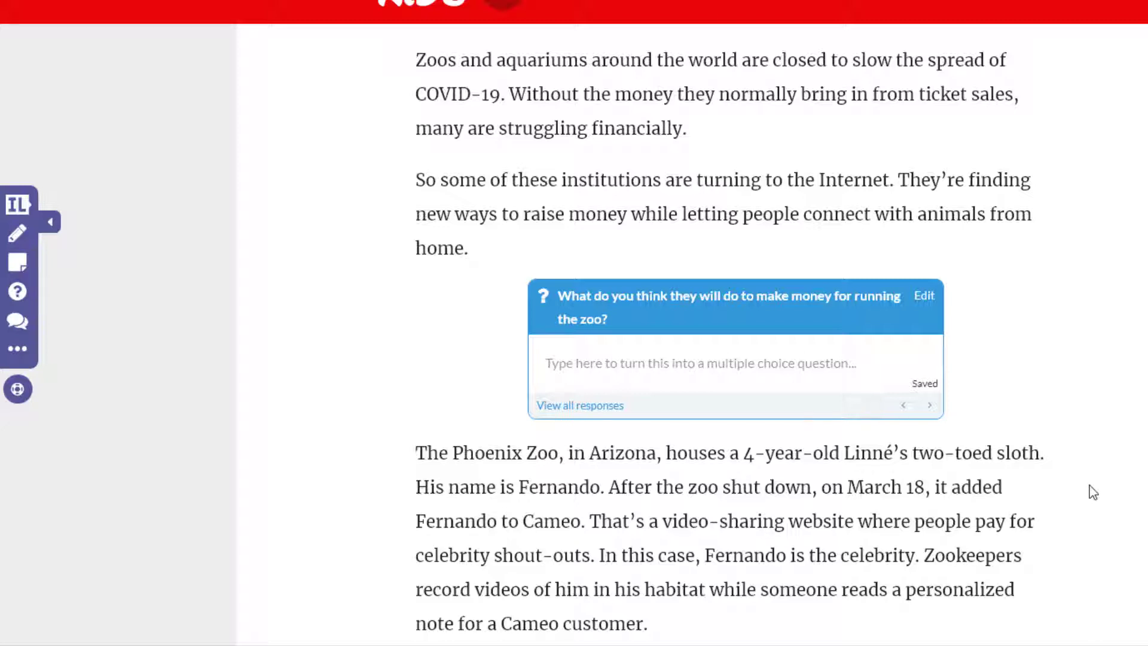
Step: Highlight the term "COVID-19" in the article's first paragraph
{"action": "scroll", "coordinate": [1093, 491], "scroll_direction": "up", "scroll_amount": 1}
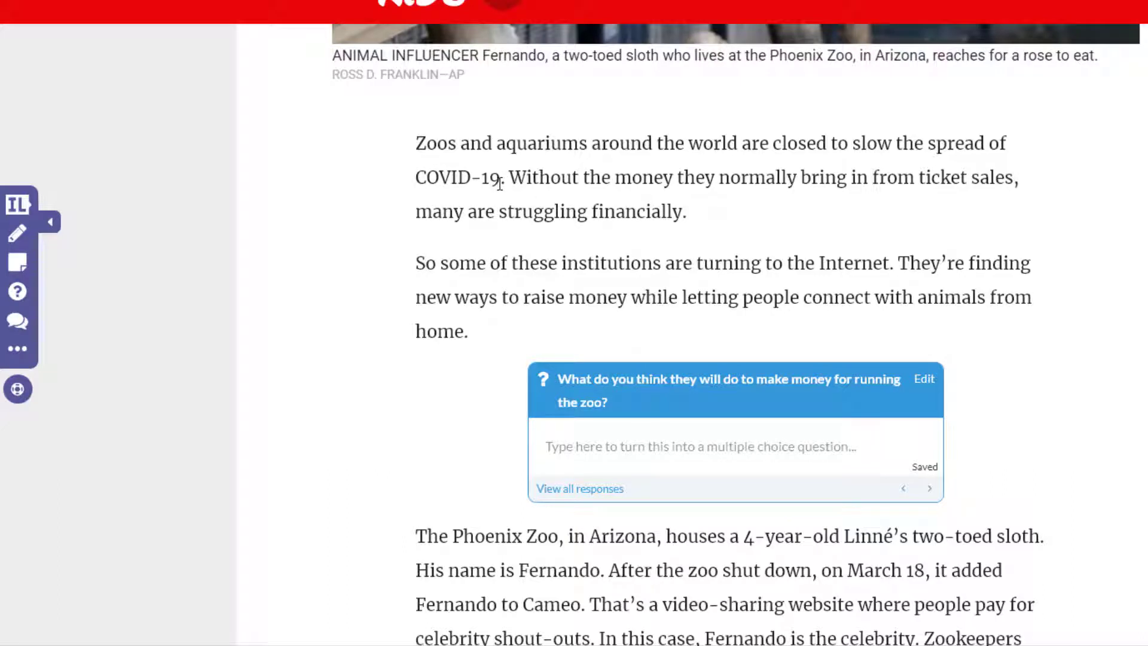
{"action": "left_click", "coordinate": [18, 238]}
{"action": "left_click_drag", "start_coordinate": [417, 180], "coordinate": [501, 181]}
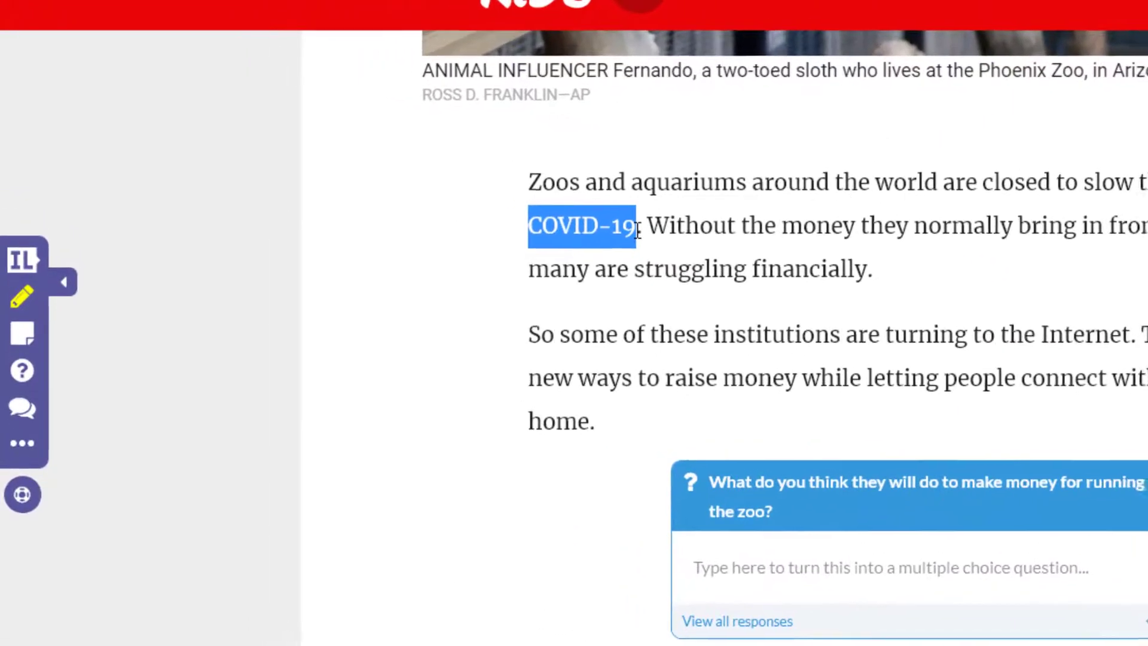
{"action": "left_click_drag", "start_coordinate": [643, 230], "coordinate": [643, 232]}
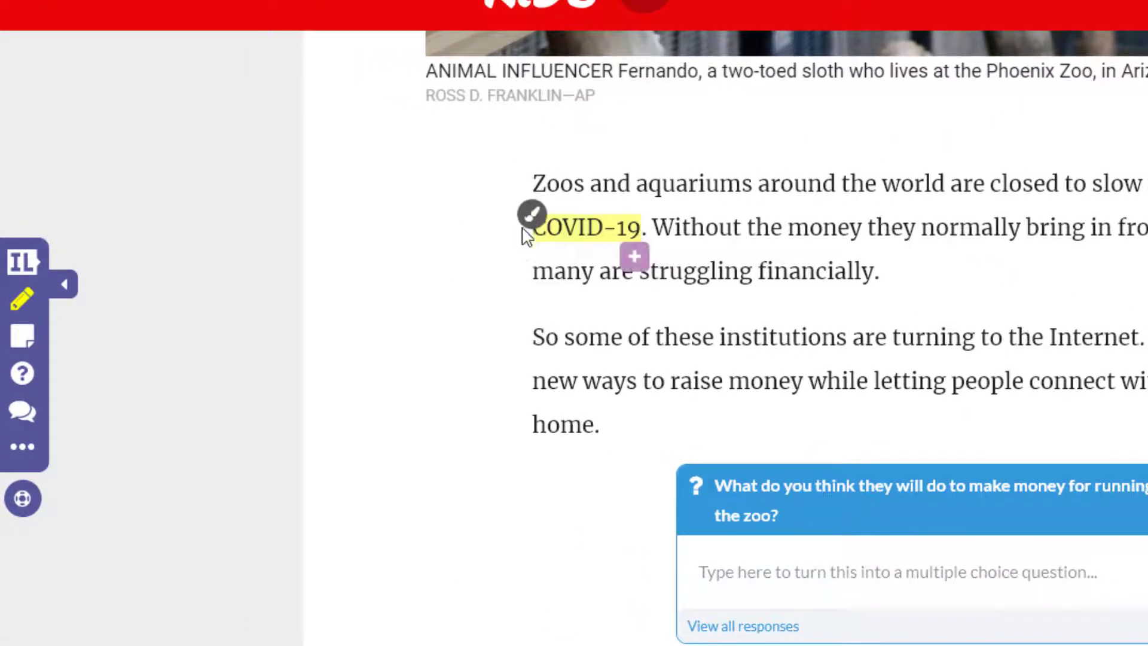
Step: Cycle the "COVID-19" highlight through the other available colours and back to yellow
{"action": "left_click", "coordinate": [537, 219]}
{"action": "left_click", "coordinate": [538, 219]}
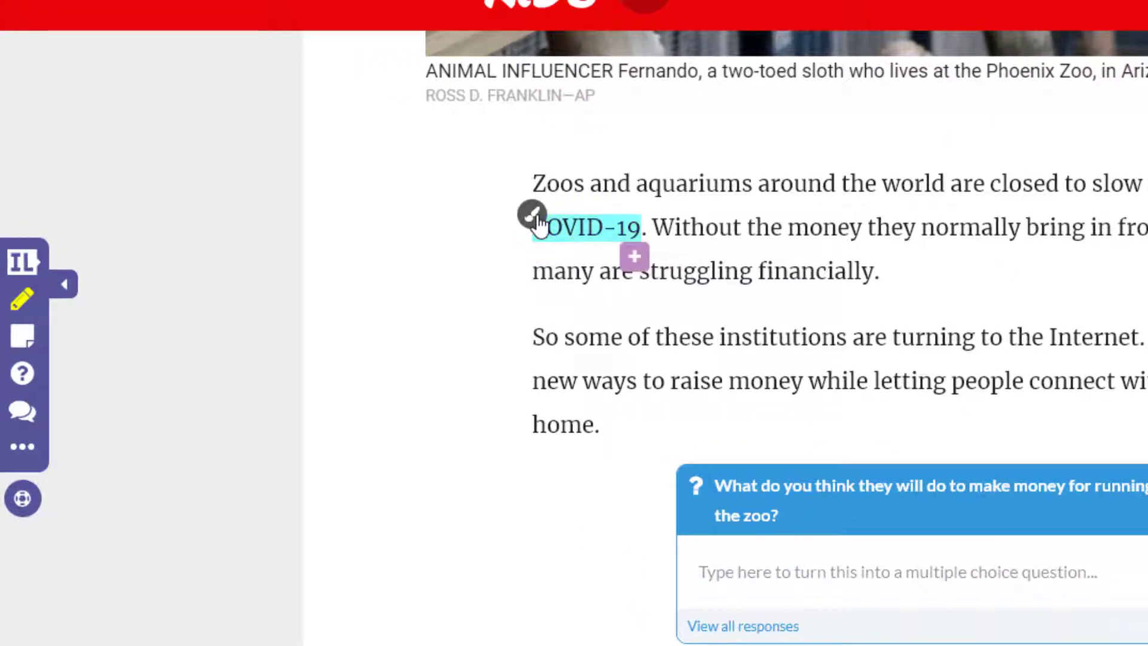
{"action": "left_click", "coordinate": [538, 219]}
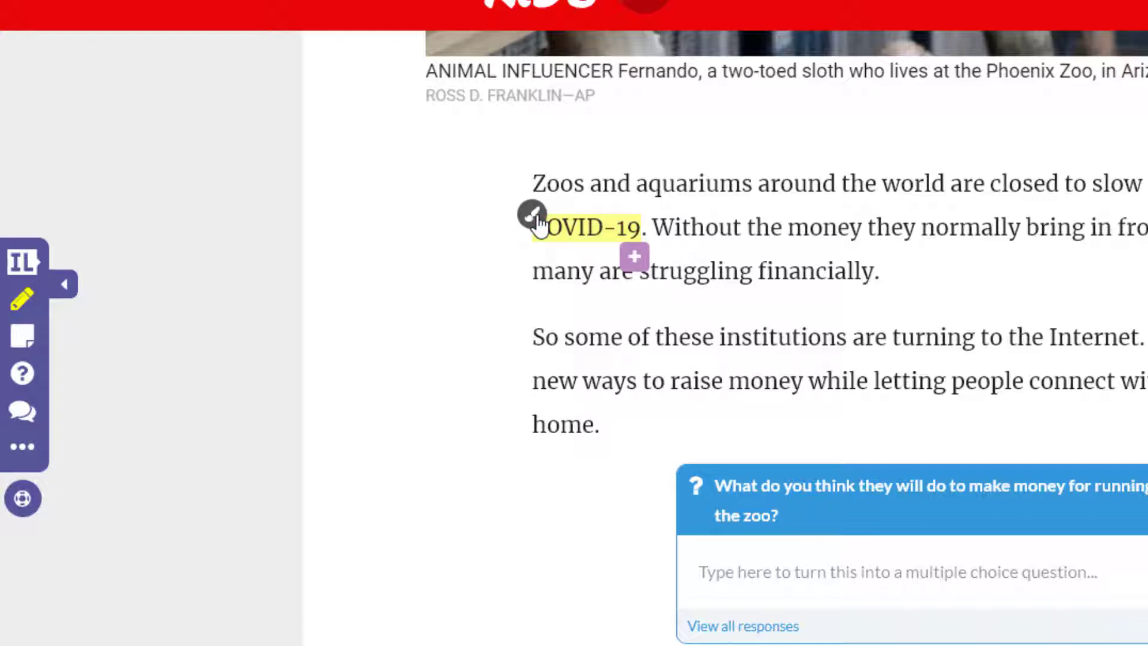
Step: Attach the comment "our current pandemic" to the "COVID-19" highlight
{"action": "left_click", "coordinate": [634, 260]}
{"action": "type", "text": "our c"}
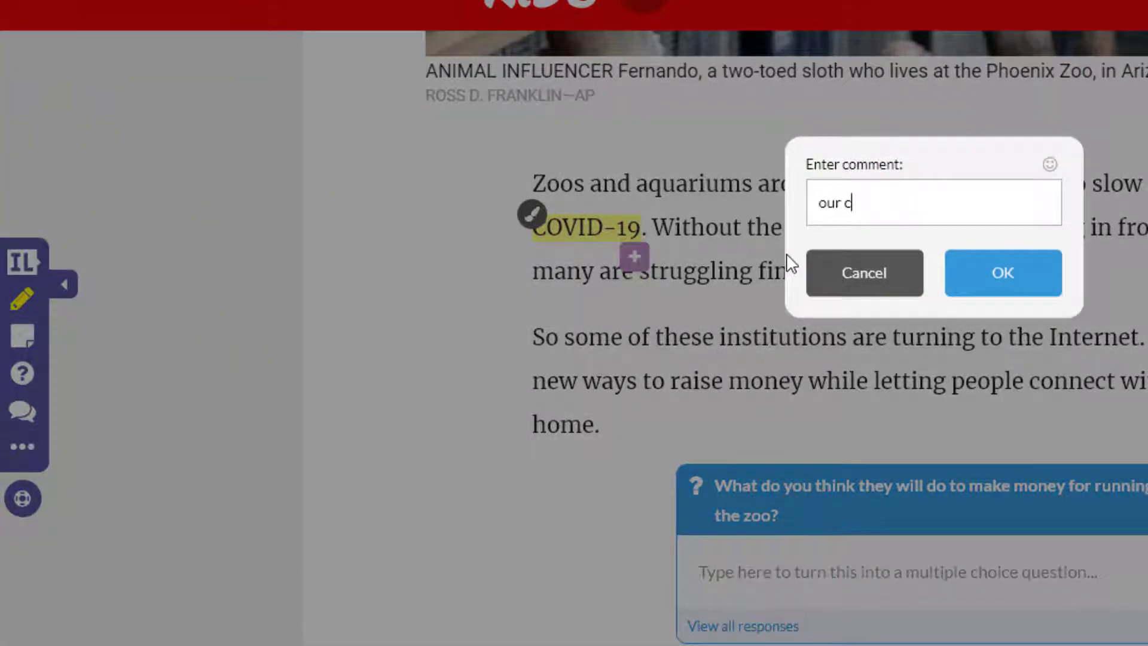
{"action": "type", "text": "urrent pandemi"}
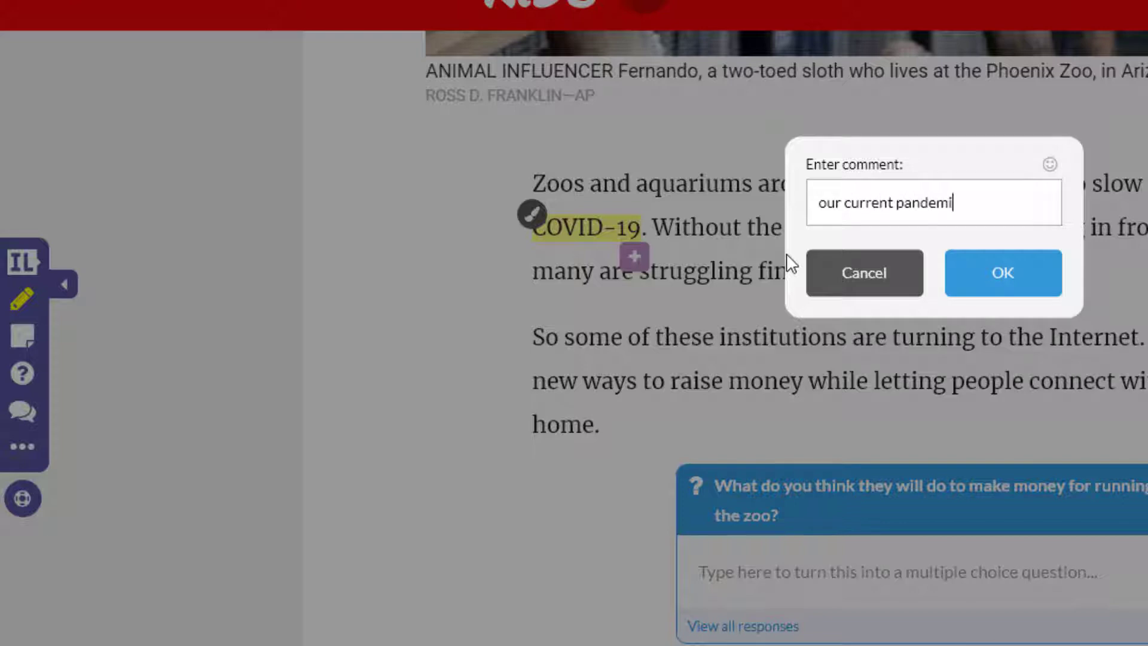
{"action": "type", "text": "c"}
{"action": "left_click", "coordinate": [1047, 284]}
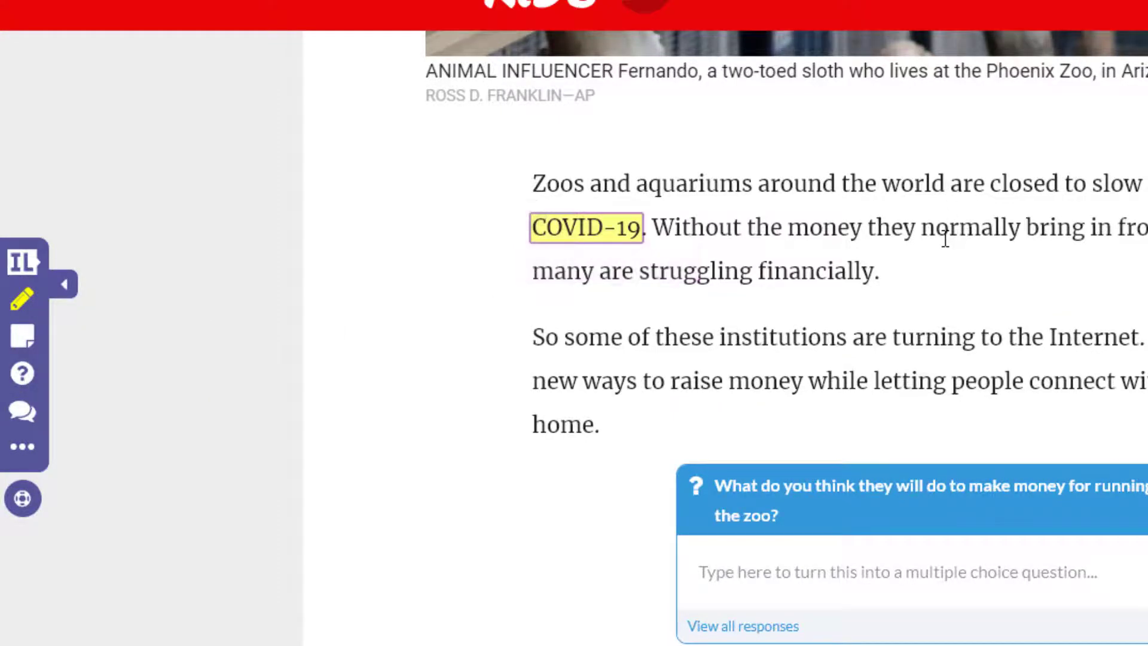
{"action": "scroll", "coordinate": [945, 238], "scroll_direction": "down", "scroll_amount": 10}
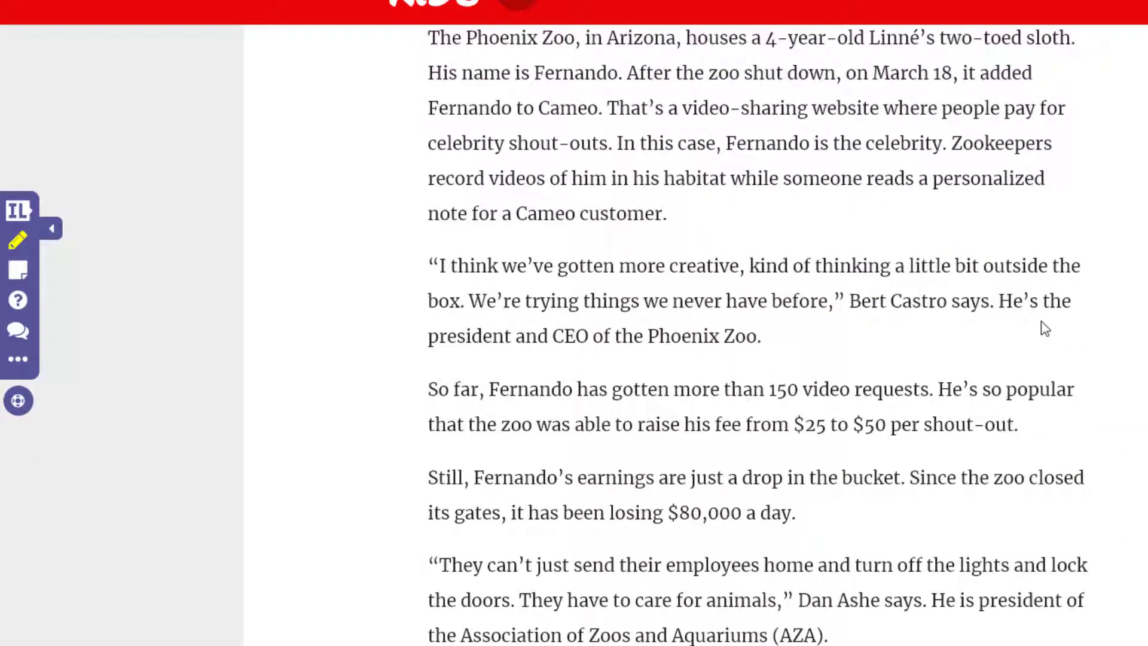
{"action": "scroll", "coordinate": [1041, 323], "scroll_direction": "up", "scroll_amount": 1}
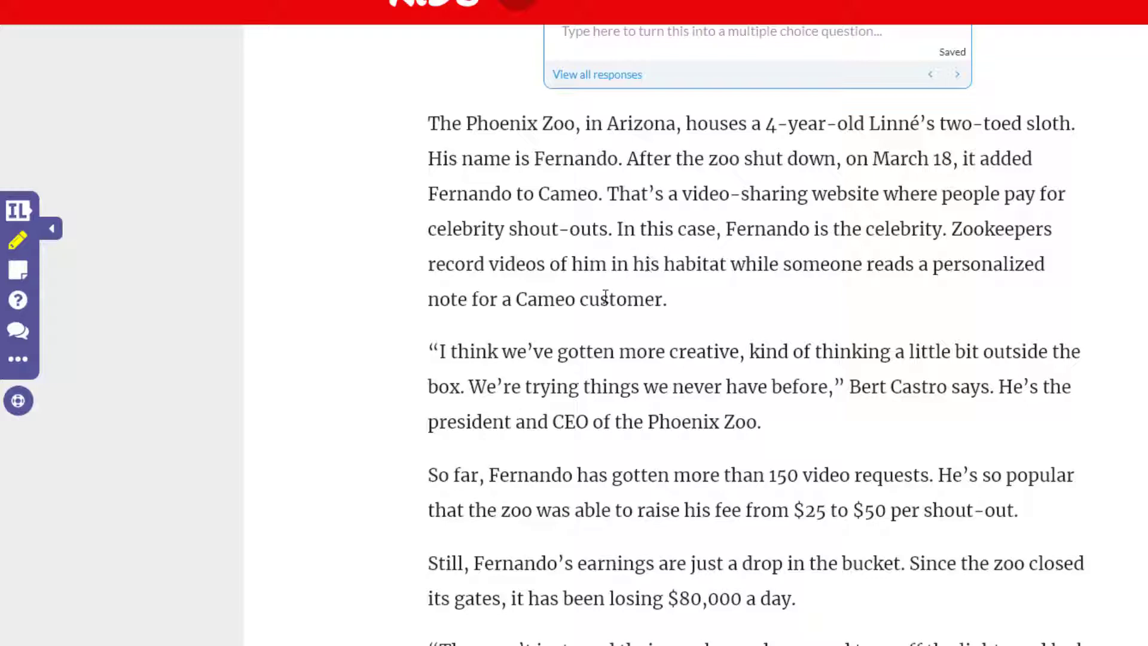
{"action": "left_click", "coordinate": [18, 271]}
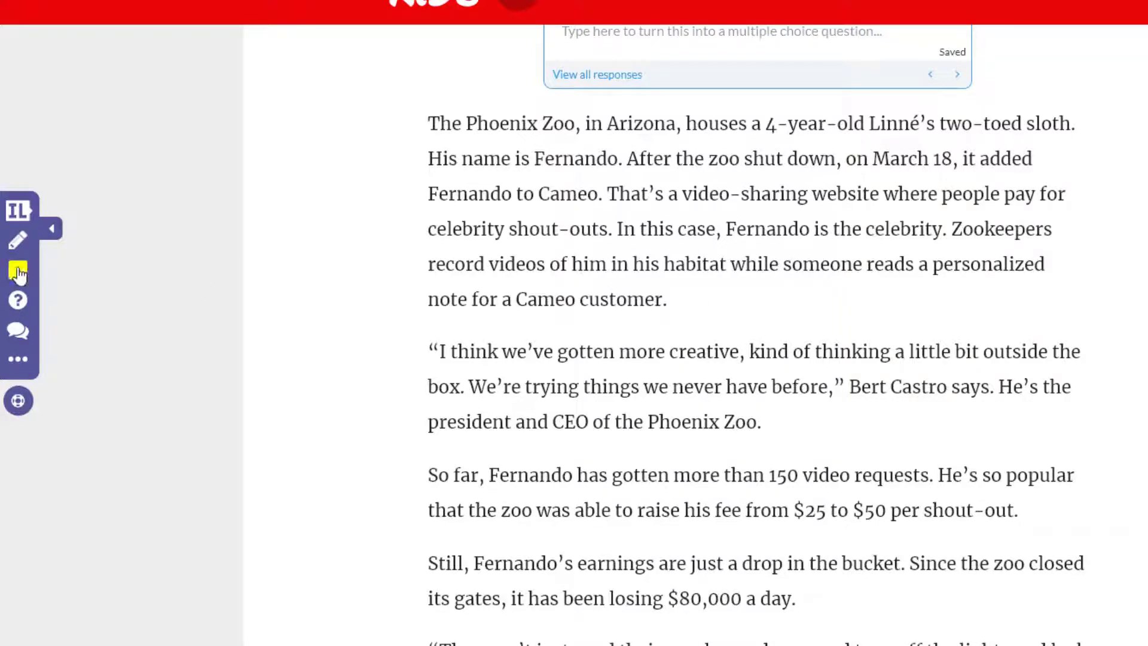
{"action": "left_click", "coordinate": [686, 288]}
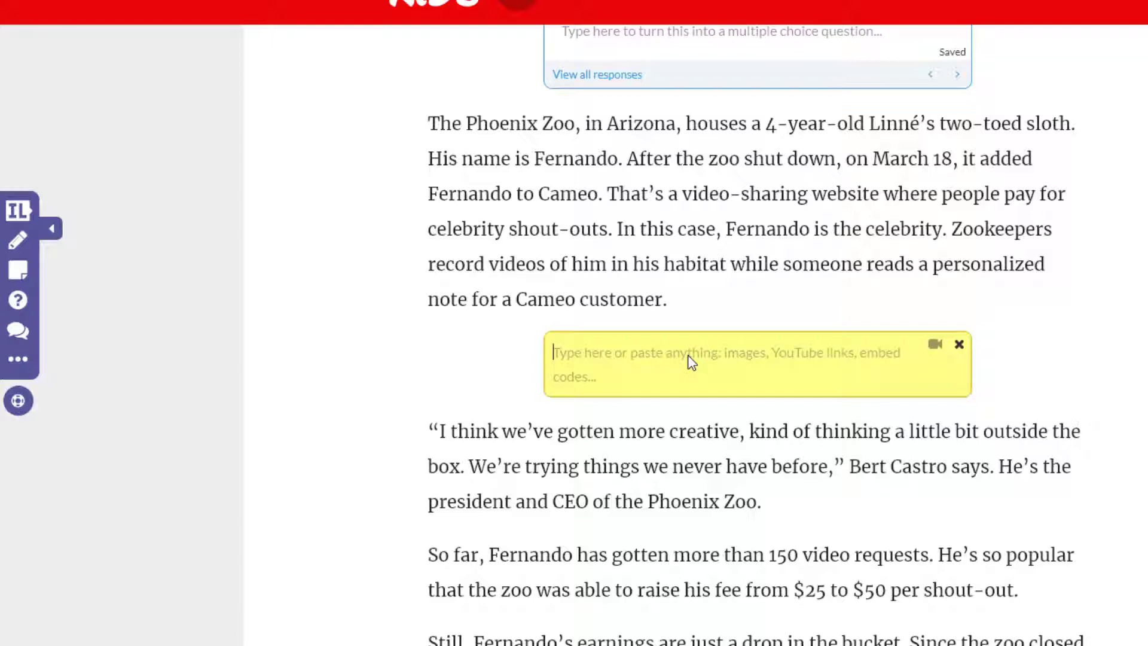
{"action": "type", "text": "Go to www.google.com to learn more information about Fernando."}
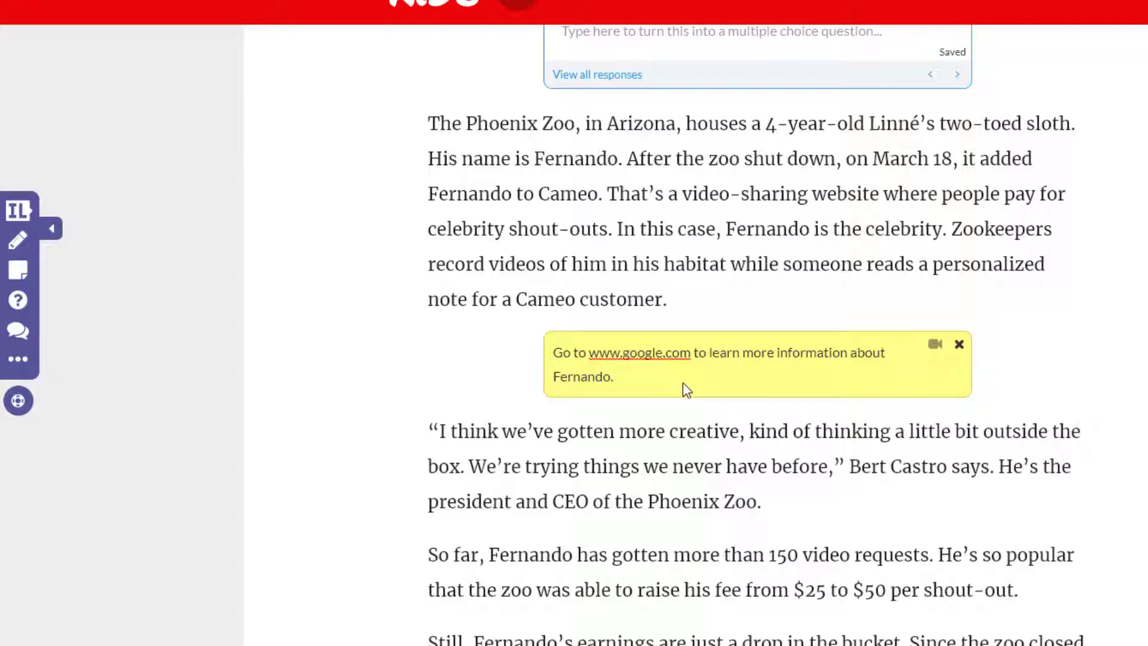
Step: Create a discussion below the article's last paragraph asking "What are some additional ideas you have for raising money for this zoo?"
{"action": "scroll", "coordinate": [1103, 409], "scroll_direction": "down", "scroll_amount": 7}
{"action": "scroll", "coordinate": [1103, 407], "scroll_direction": "down", "scroll_amount": 10}
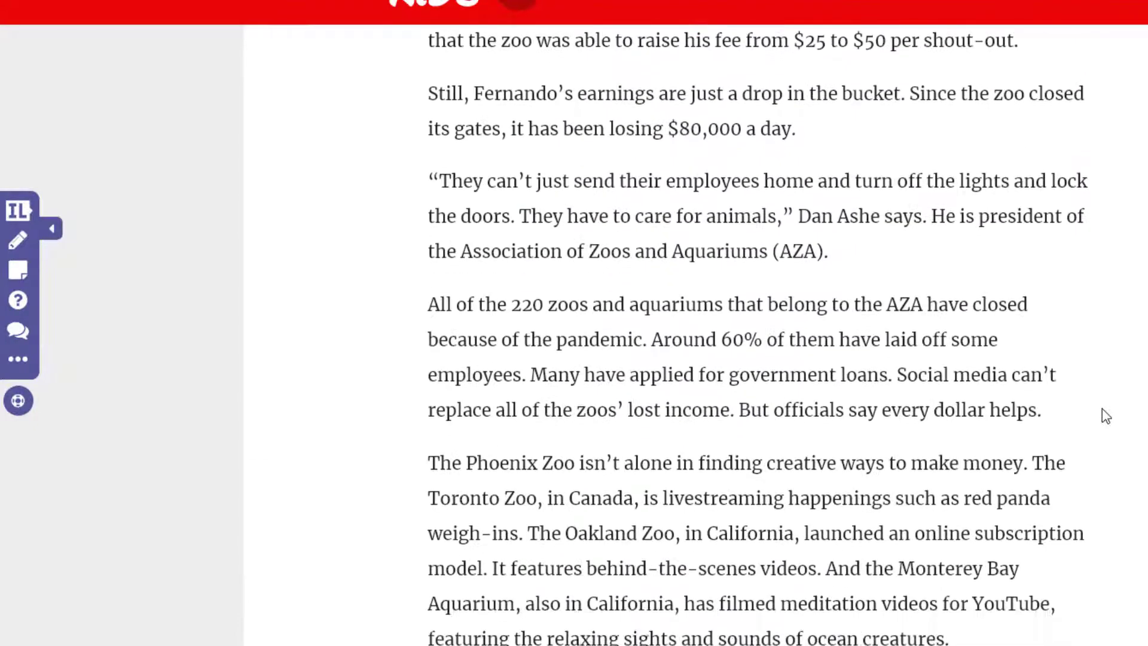
{"action": "scroll", "coordinate": [1103, 408], "scroll_direction": "up", "scroll_amount": 4}
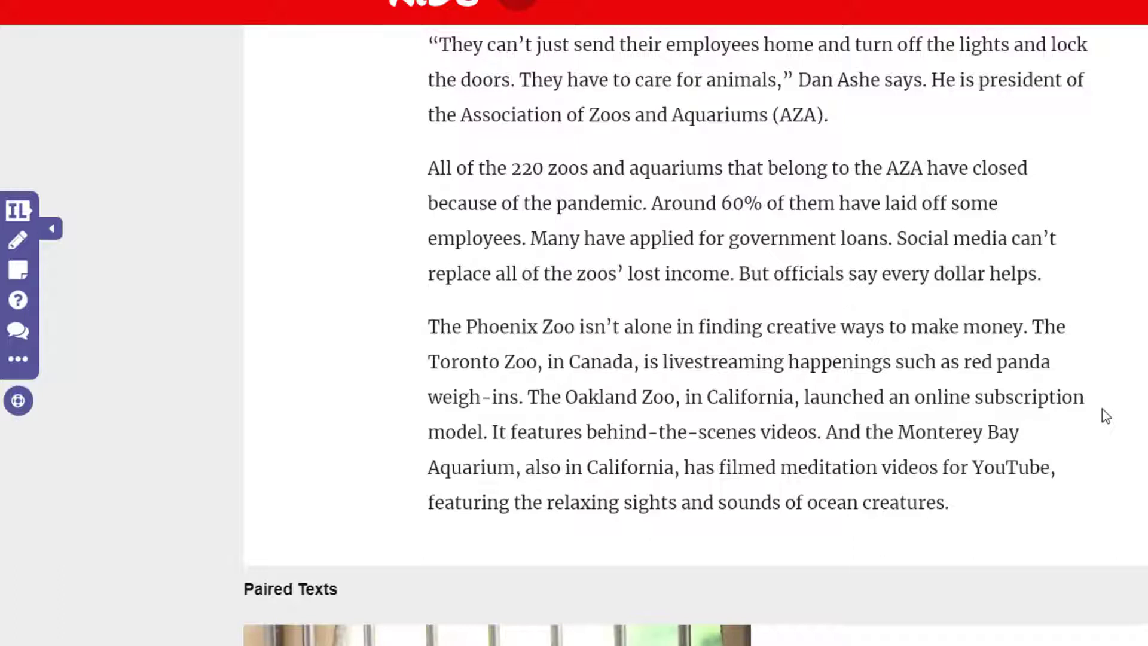
{"action": "left_click", "coordinate": [16, 340]}
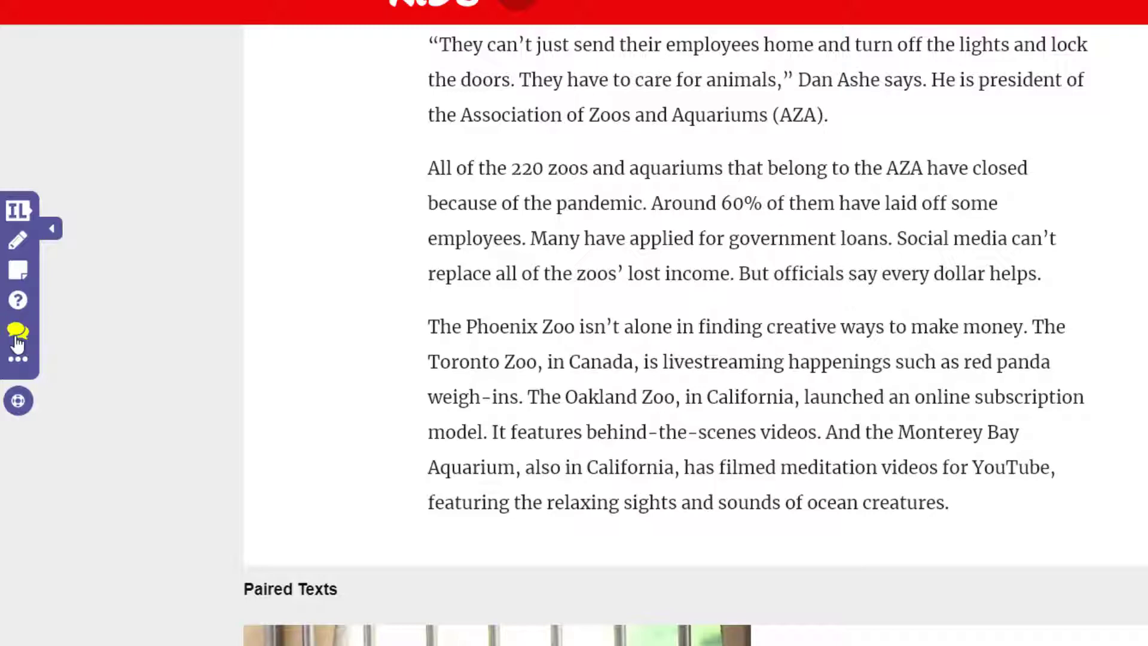
{"action": "left_click", "coordinate": [744, 478]}
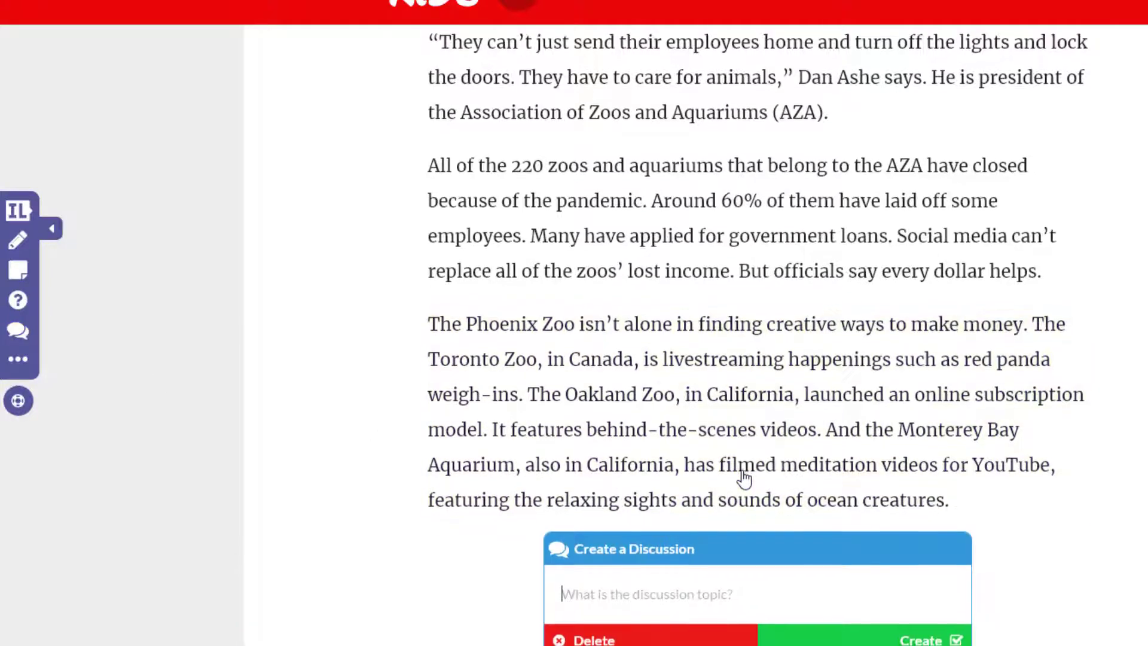
{"action": "scroll", "coordinate": [1038, 496], "scroll_direction": "down", "scroll_amount": 2}
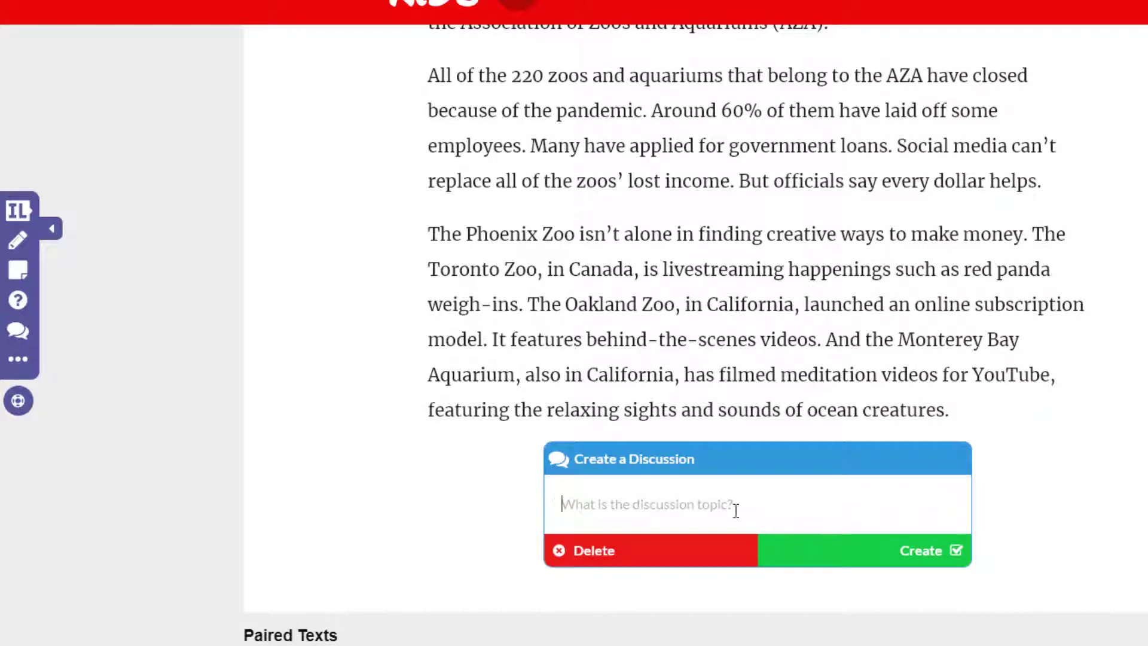
{"action": "left_click", "coordinate": [663, 504]}
{"action": "type", "text": "What are some additional ideas you have for raising money for this zoo?"}
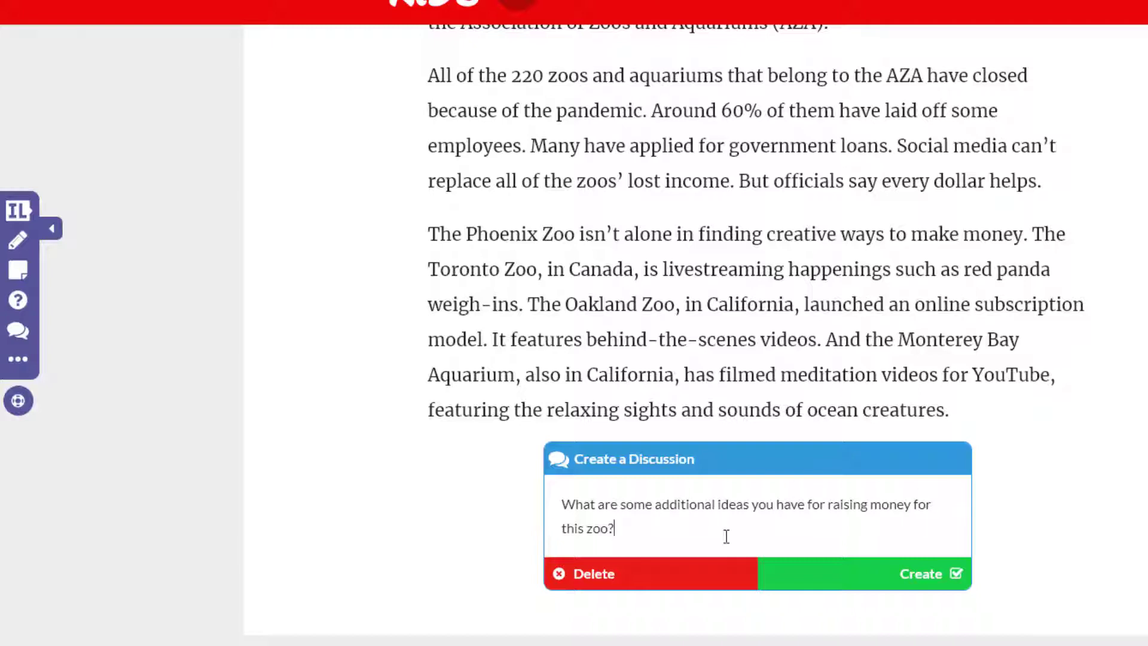
{"action": "left_click", "coordinate": [891, 585]}
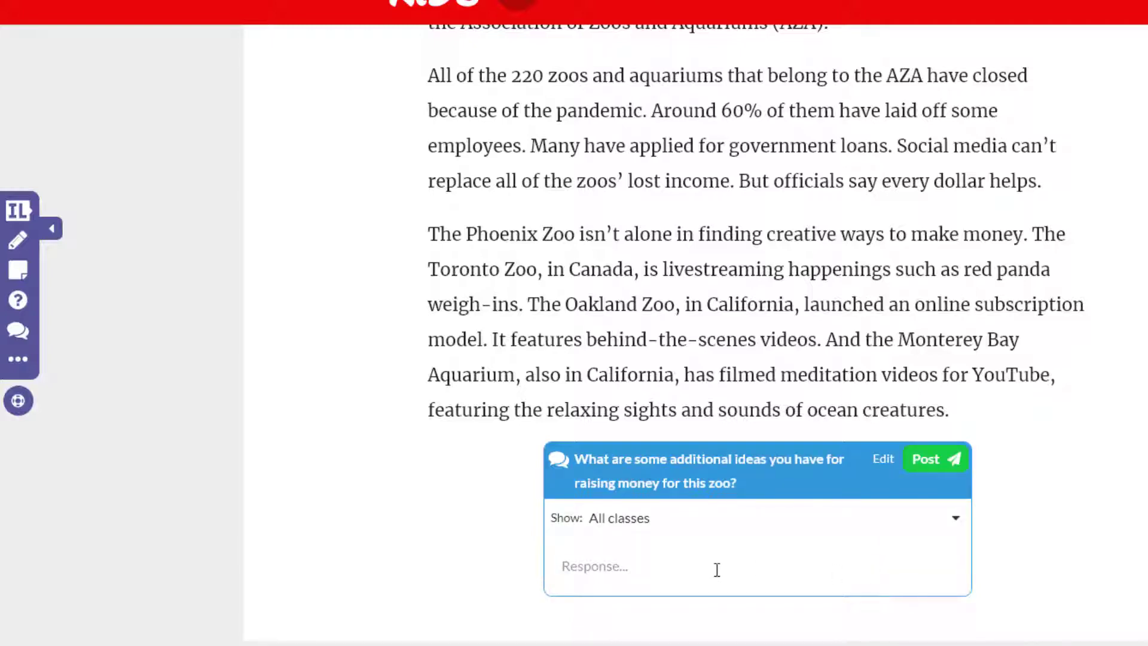
{"action": "scroll", "coordinate": [696, 333], "scroll_direction": "down", "scroll_amount": 3}
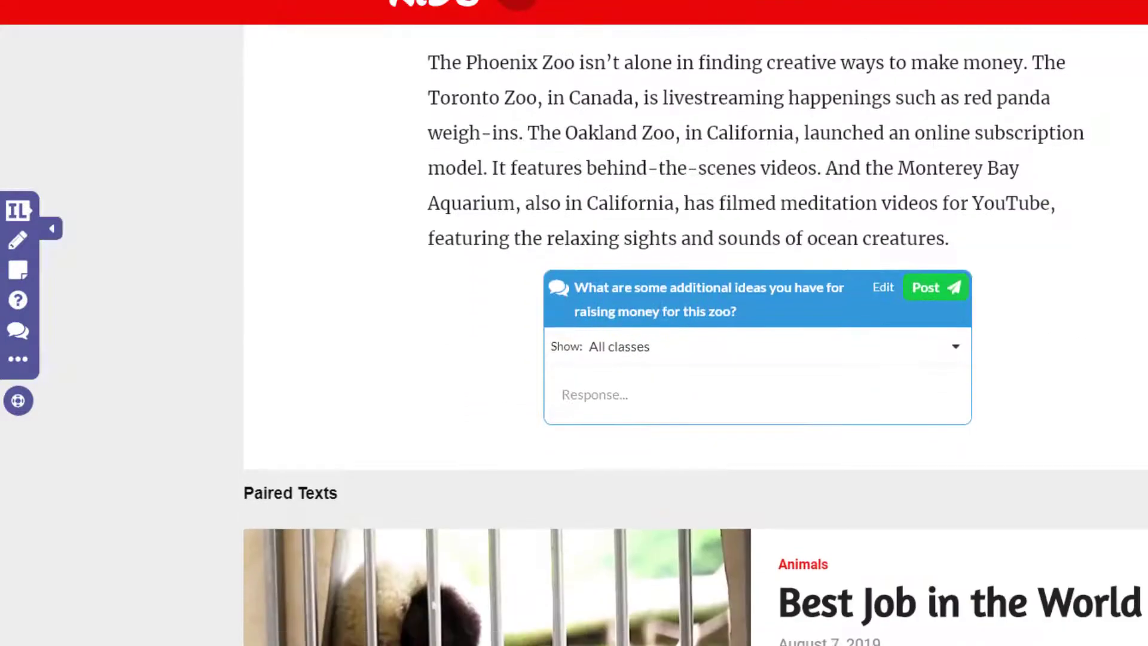
{"action": "scroll", "coordinate": [696, 333], "scroll_direction": "up", "scroll_amount": 3}
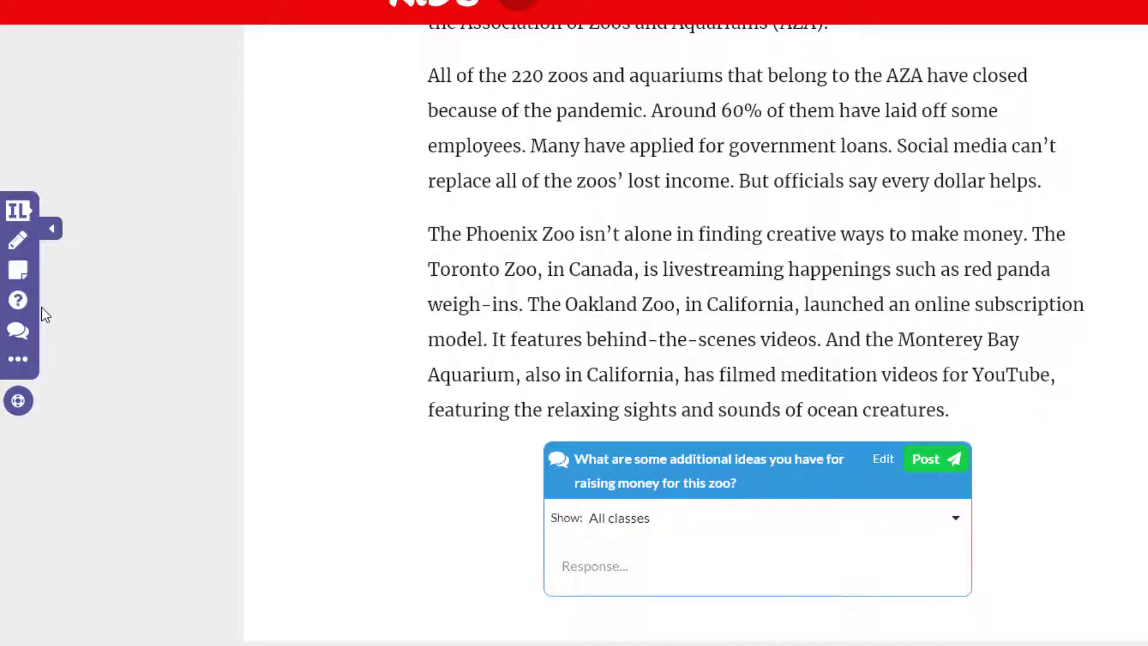
Step: Share the lesson through Google Classroom to the 3rd Grade Class (2019-2020)
{"action": "left_click", "coordinate": [18, 211]}
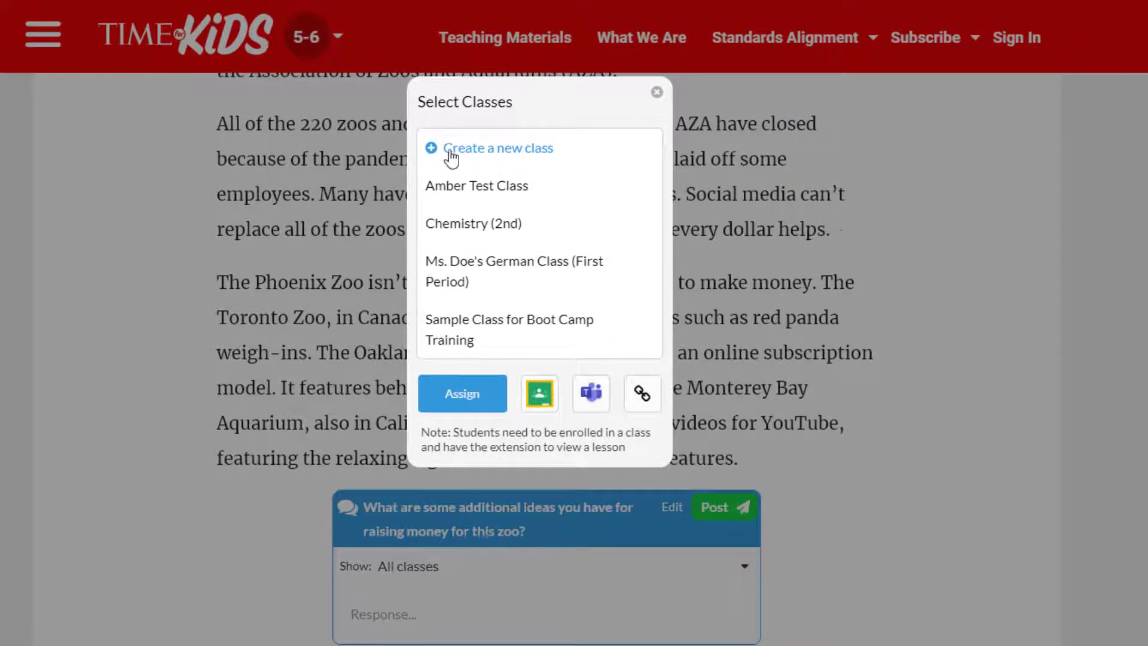
{"action": "left_click", "coordinate": [544, 401]}
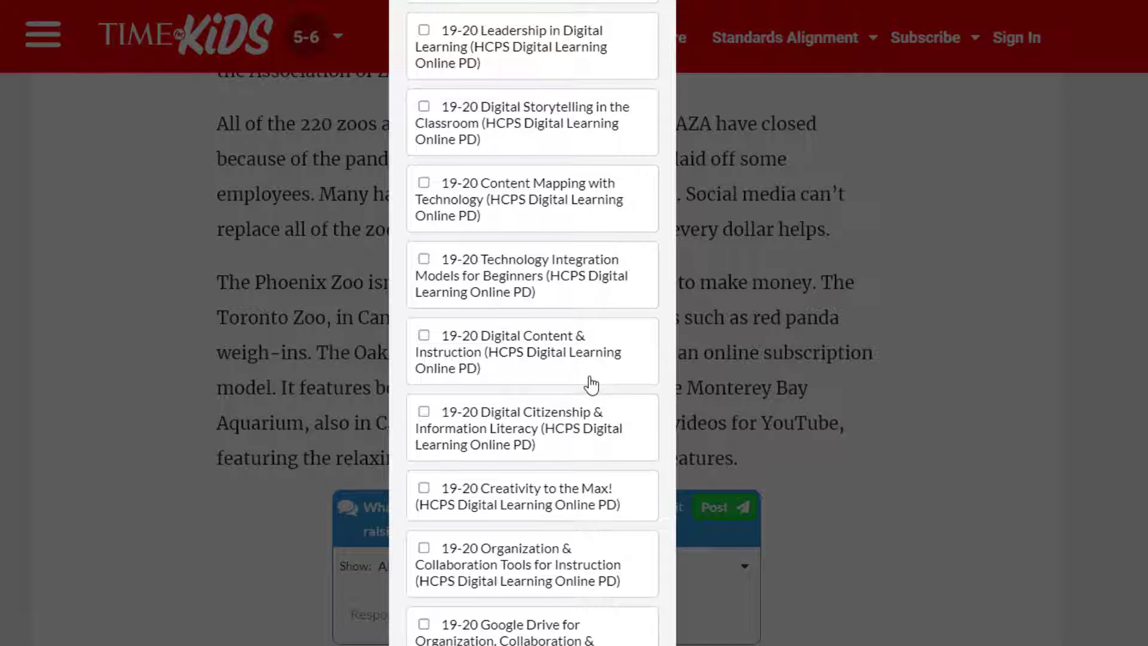
{"action": "scroll", "coordinate": [592, 386], "scroll_direction": "down", "scroll_amount": 8}
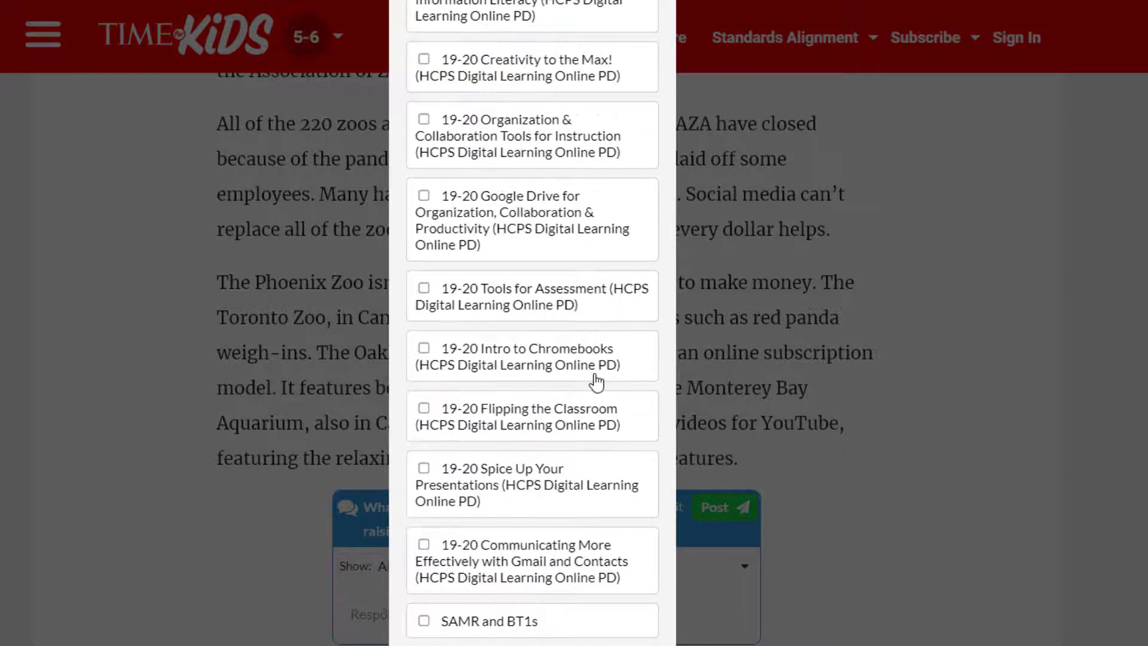
{"action": "scroll", "coordinate": [596, 381], "scroll_direction": "down", "scroll_amount": 3}
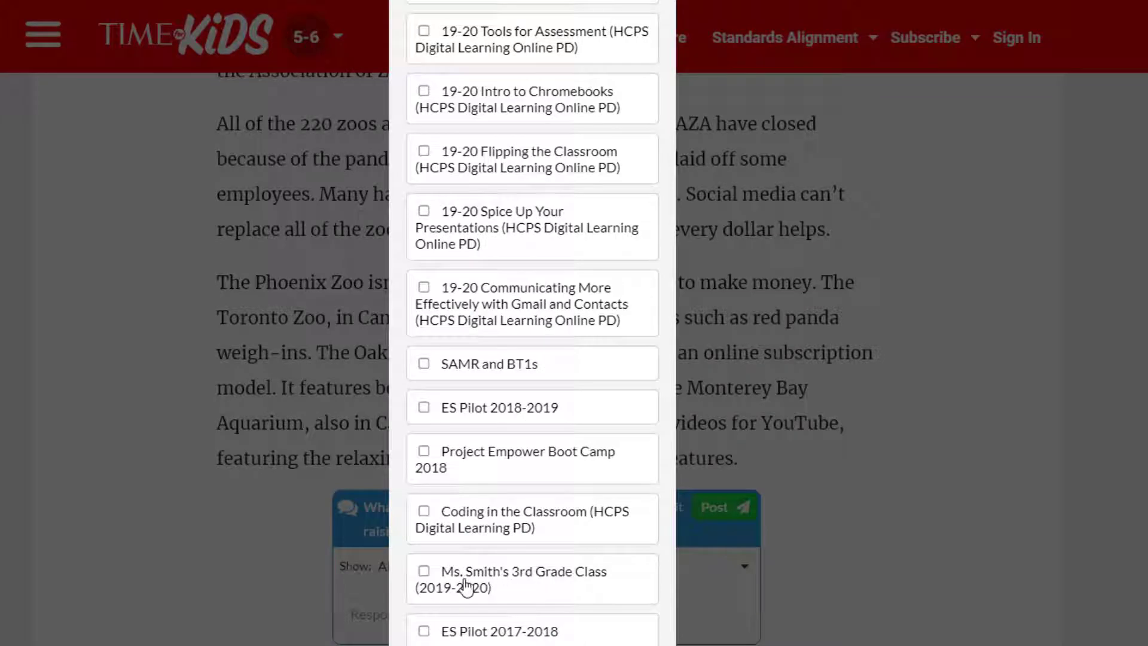
{"action": "left_click", "coordinate": [425, 575]}
{"action": "scroll", "coordinate": [596, 544], "scroll_direction": "down", "scroll_amount": 2}
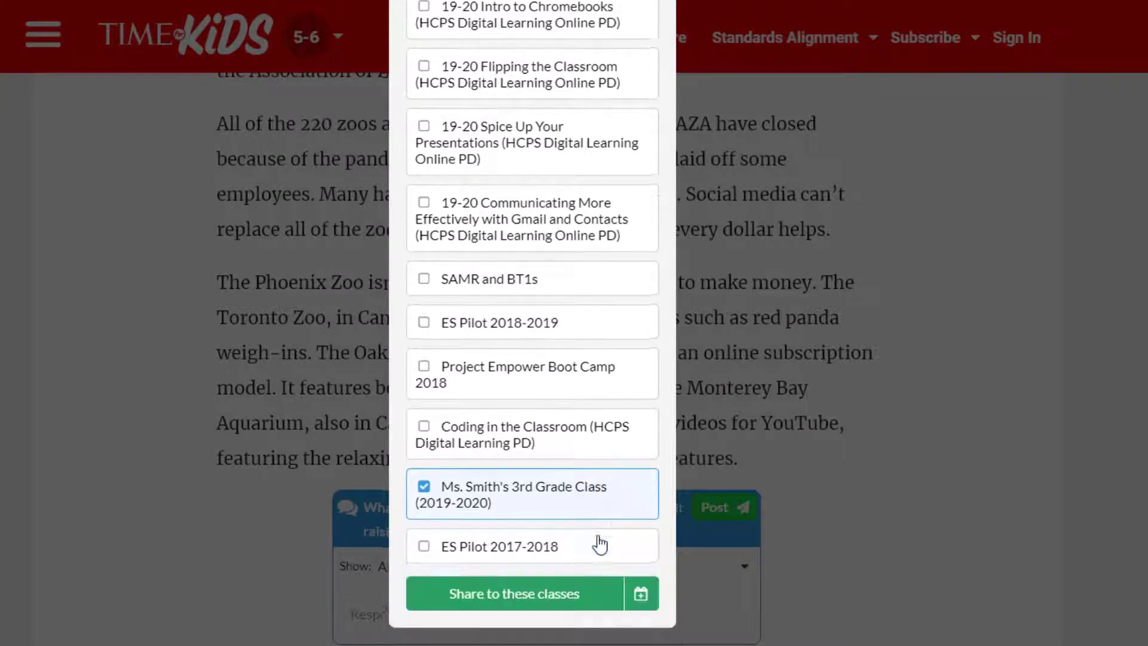
{"action": "left_click", "coordinate": [559, 592]}
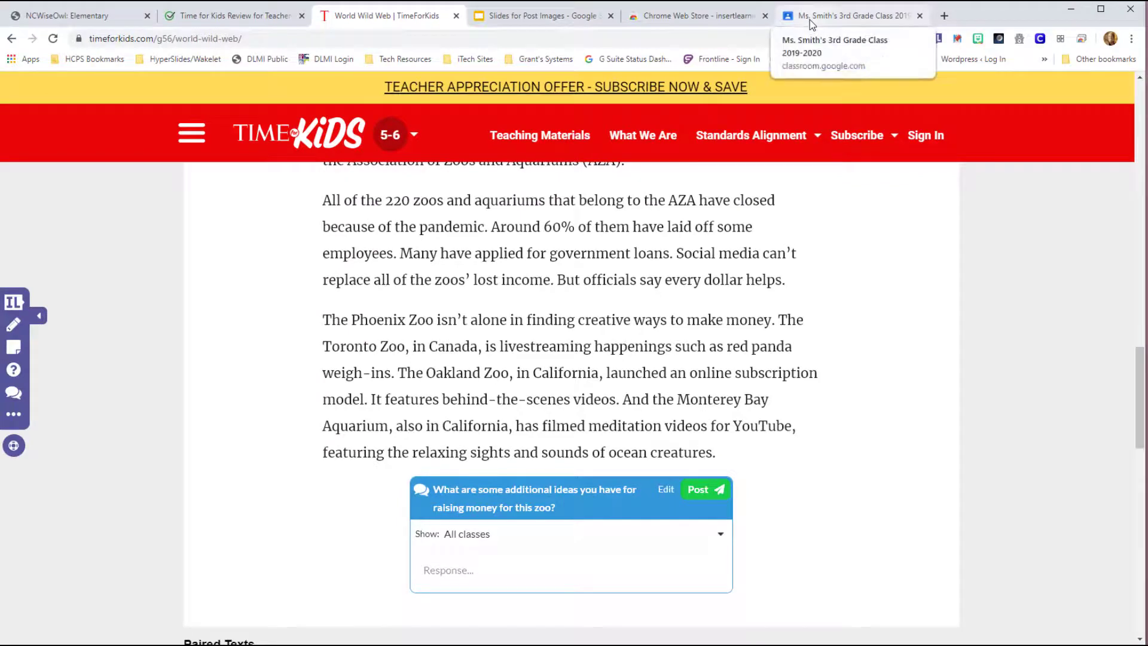
Step: Switch to the class in Google Classroom and view the "World Wild Web" assignment in its classwork
{"action": "left_click", "coordinate": [810, 19]}
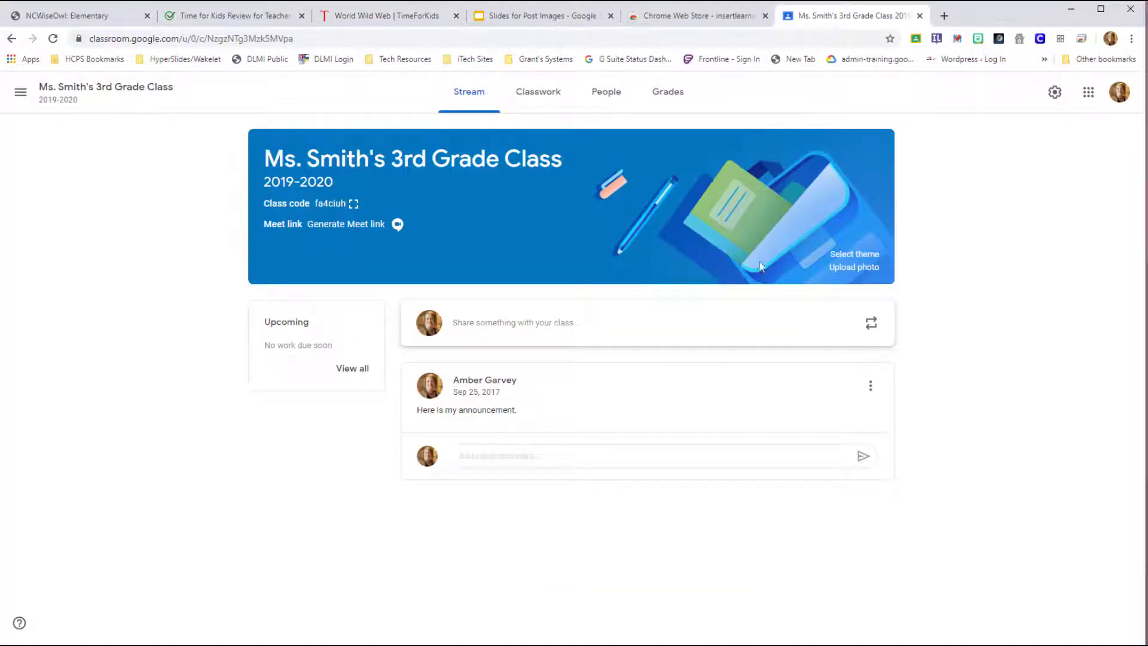
{"action": "left_click", "coordinate": [540, 97]}
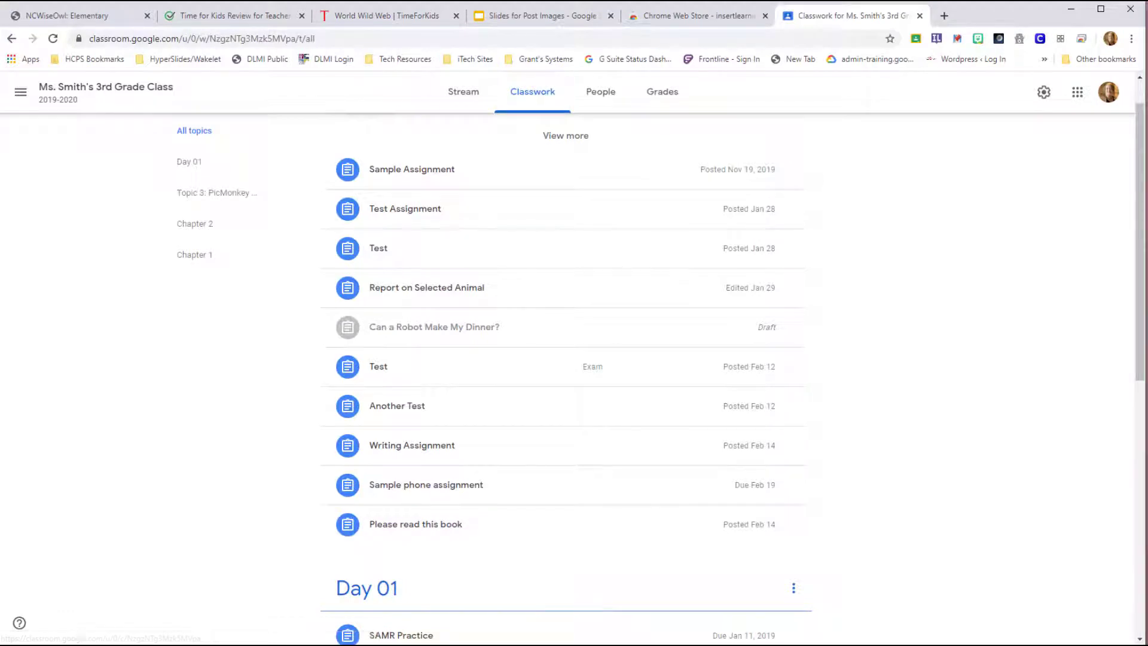
{"action": "scroll", "coordinate": [1043, 365], "scroll_direction": "down", "scroll_amount": 1}
{"action": "scroll", "coordinate": [1045, 368], "scroll_direction": "down", "scroll_amount": 2}
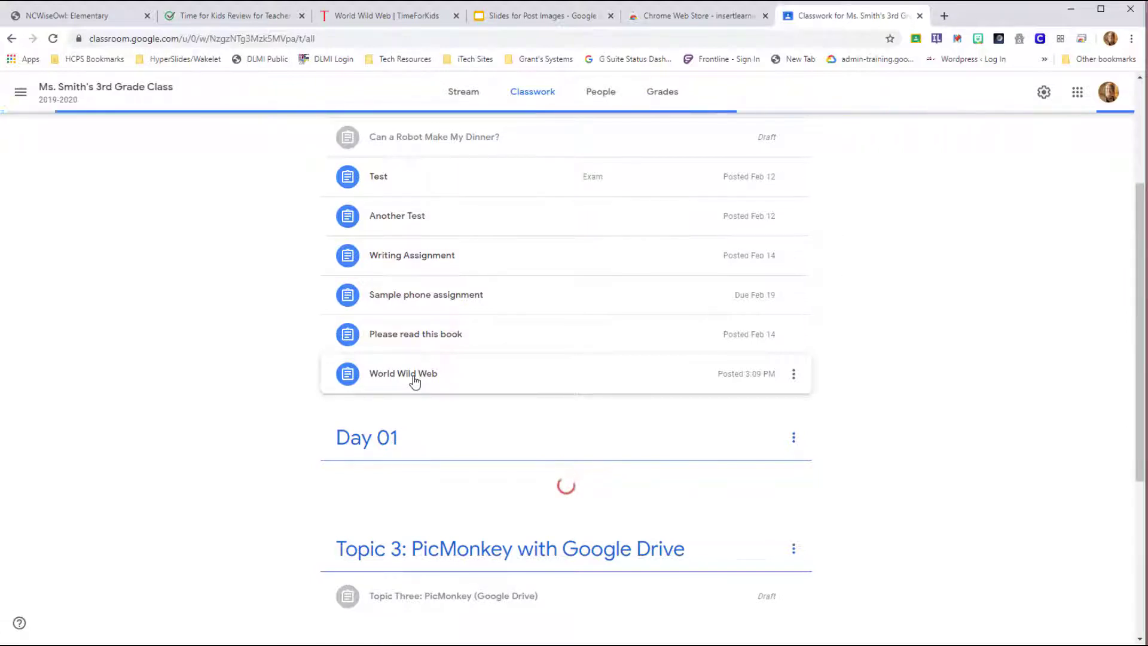
{"action": "left_click", "coordinate": [419, 385]}
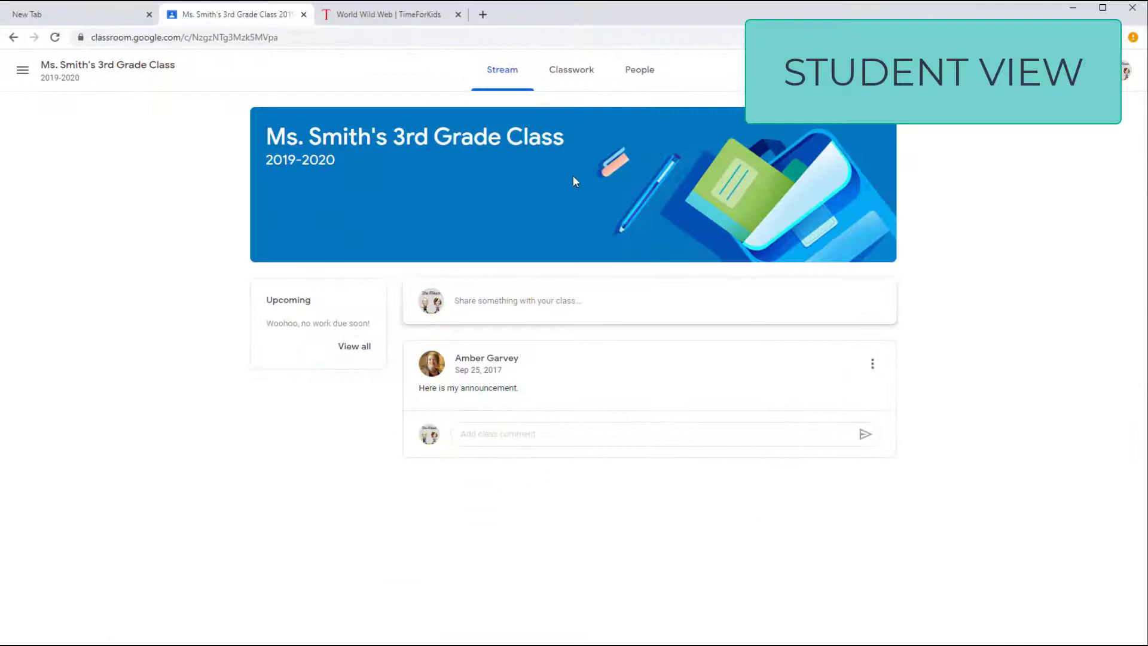
Step: In the student's Google Classroom, view the "World Wild Web" assignment from the classwork list and open its InsertLearning link
{"action": "left_click", "coordinate": [570, 69]}
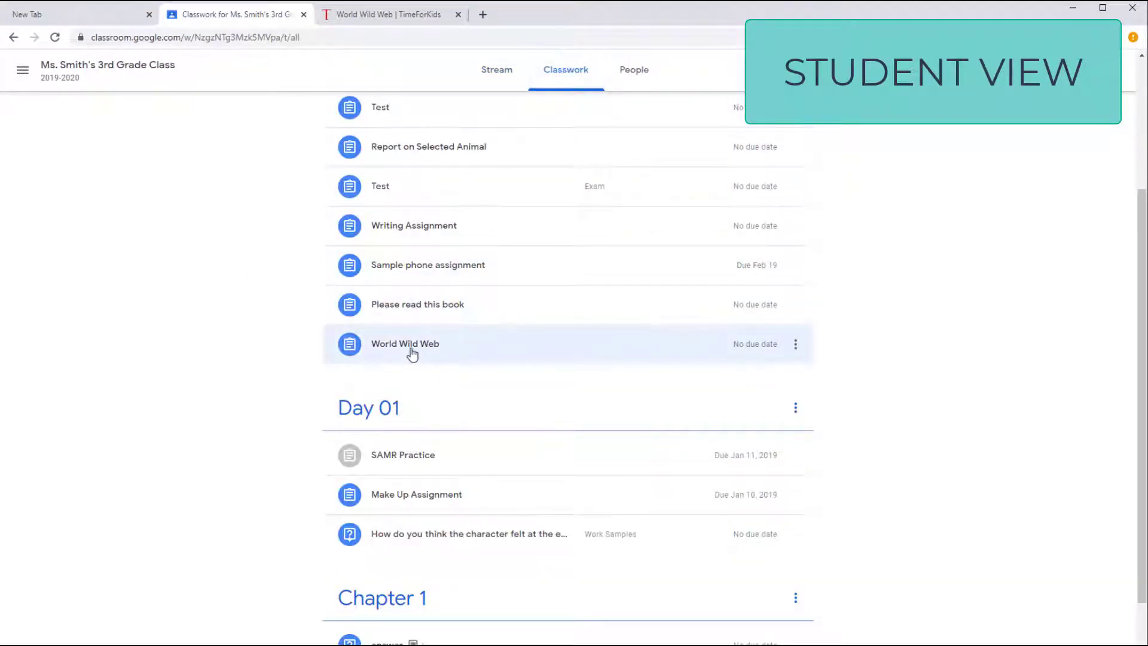
{"action": "left_click", "coordinate": [413, 354]}
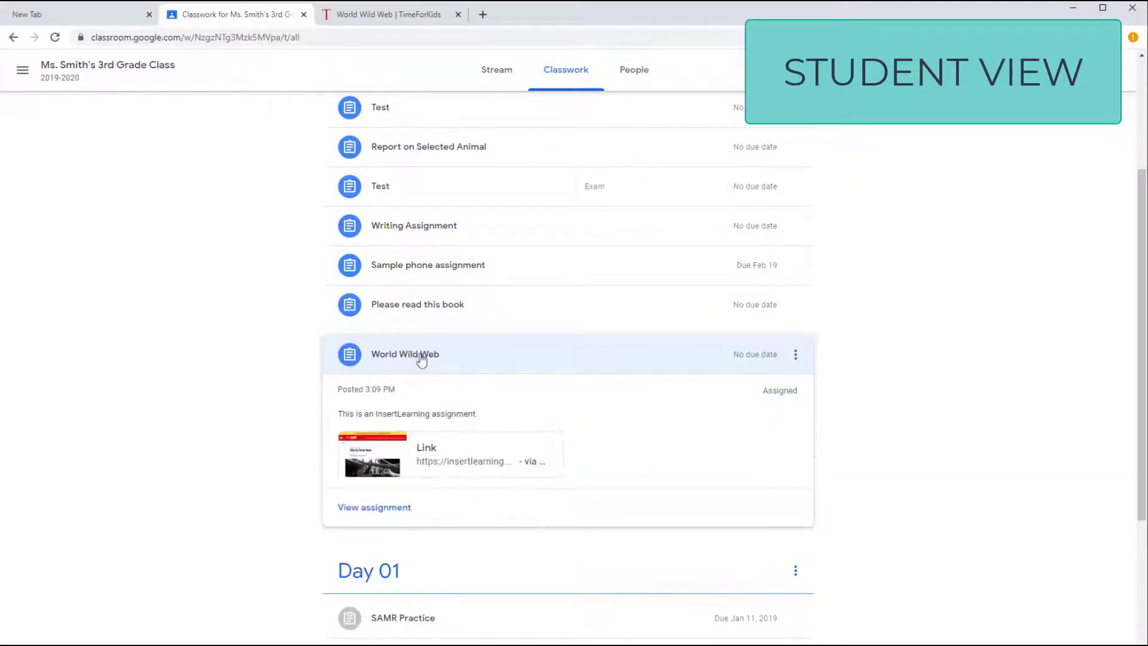
{"action": "left_click", "coordinate": [375, 519]}
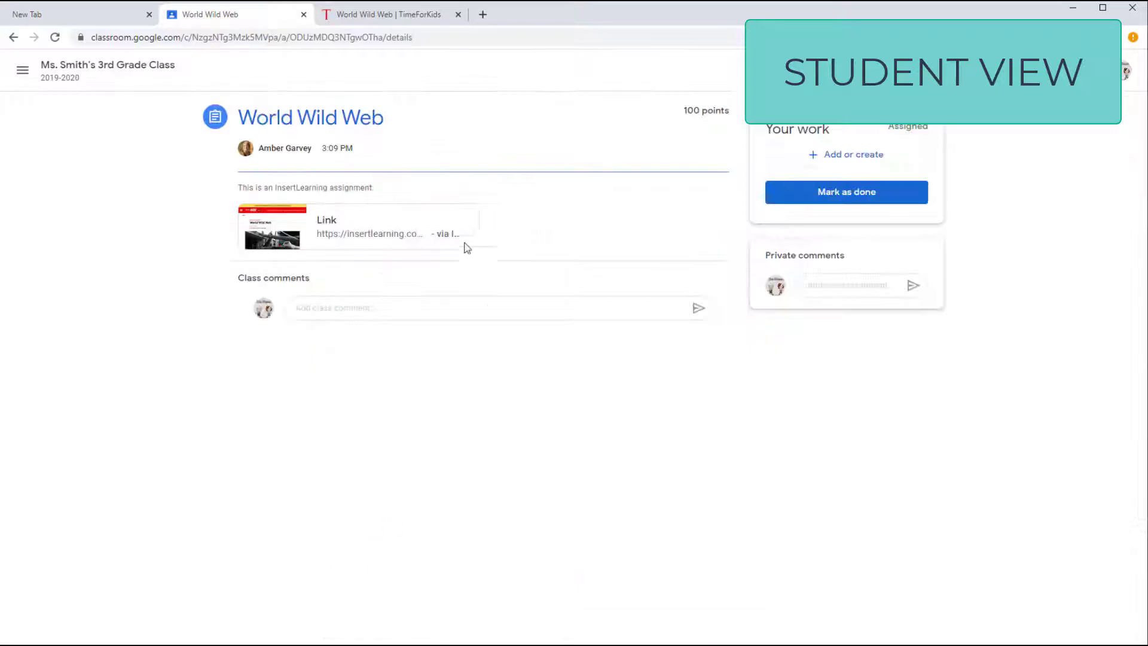
{"action": "left_click", "coordinate": [351, 231]}
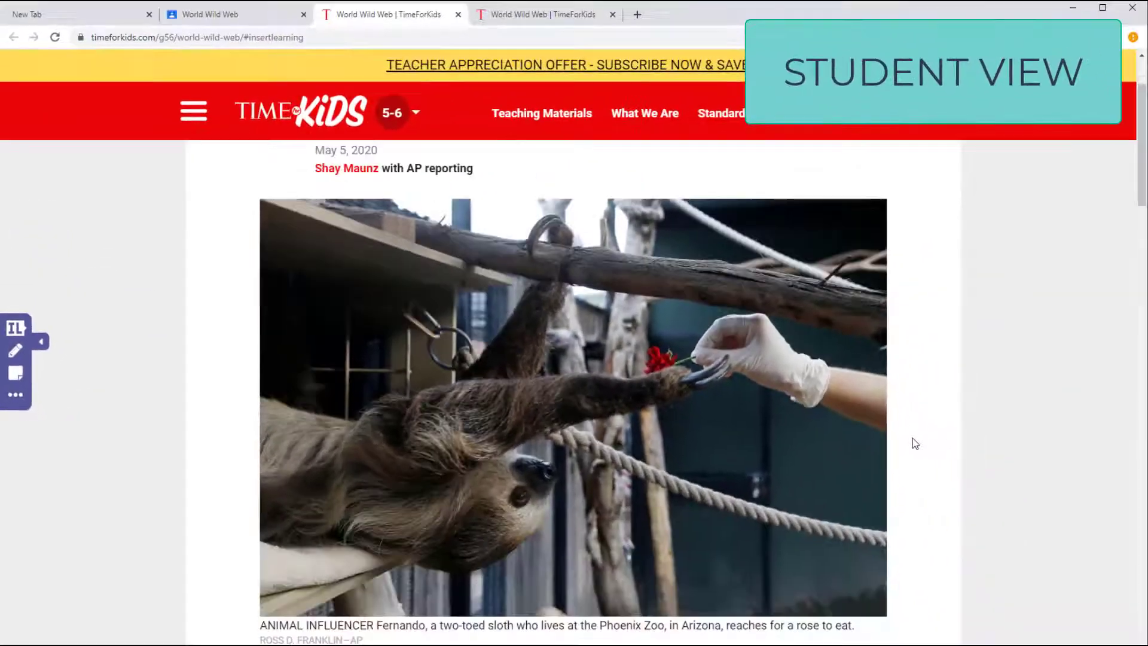
Step: Display the comment on the "COVID-19" highlight and answer the zoo money question with "I think they will ask for donations."
{"action": "scroll", "coordinate": [912, 443], "scroll_direction": "down", "scroll_amount": 5}
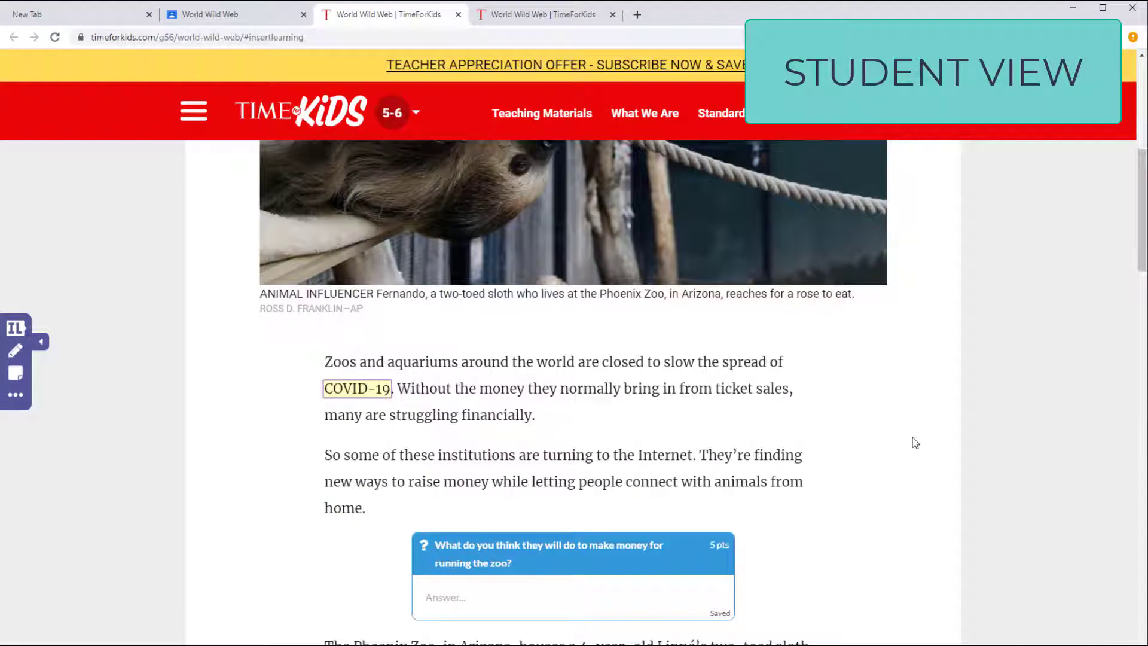
{"action": "left_click", "coordinate": [365, 395]}
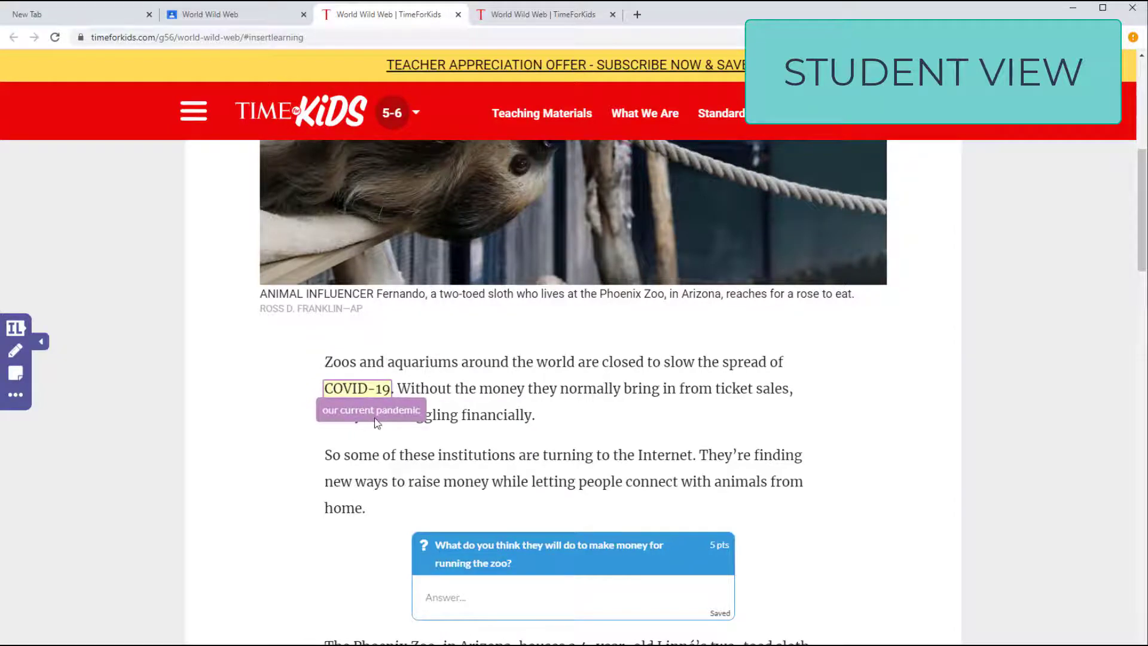
{"action": "scroll", "coordinate": [520, 436], "scroll_direction": "down", "scroll_amount": 2}
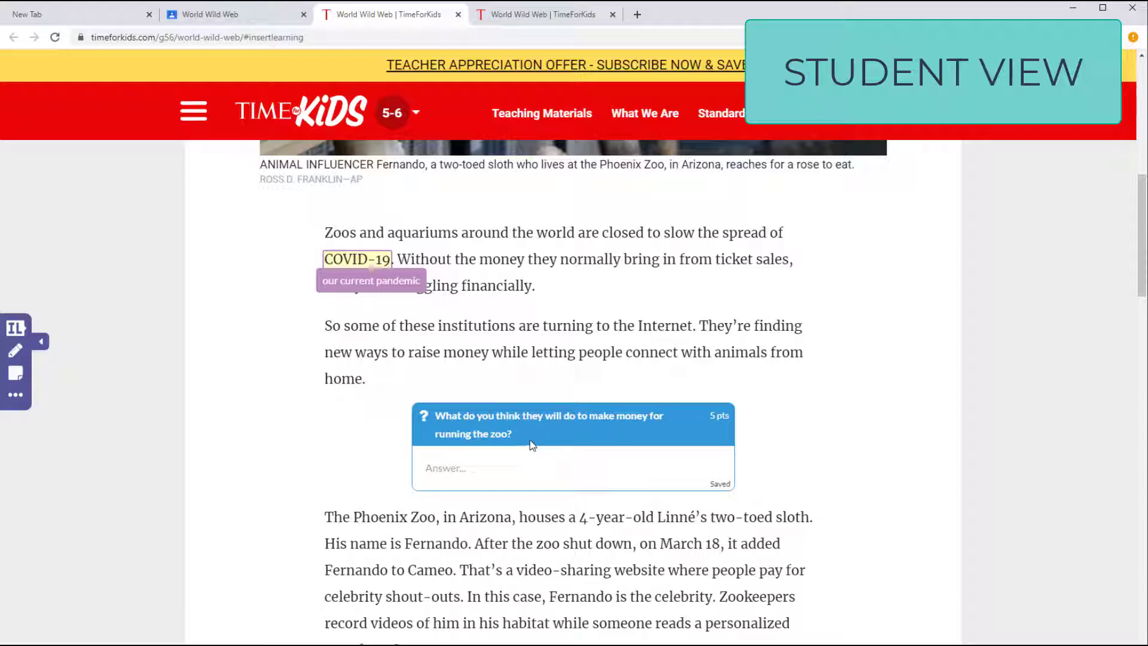
{"action": "left_click", "coordinate": [468, 469]}
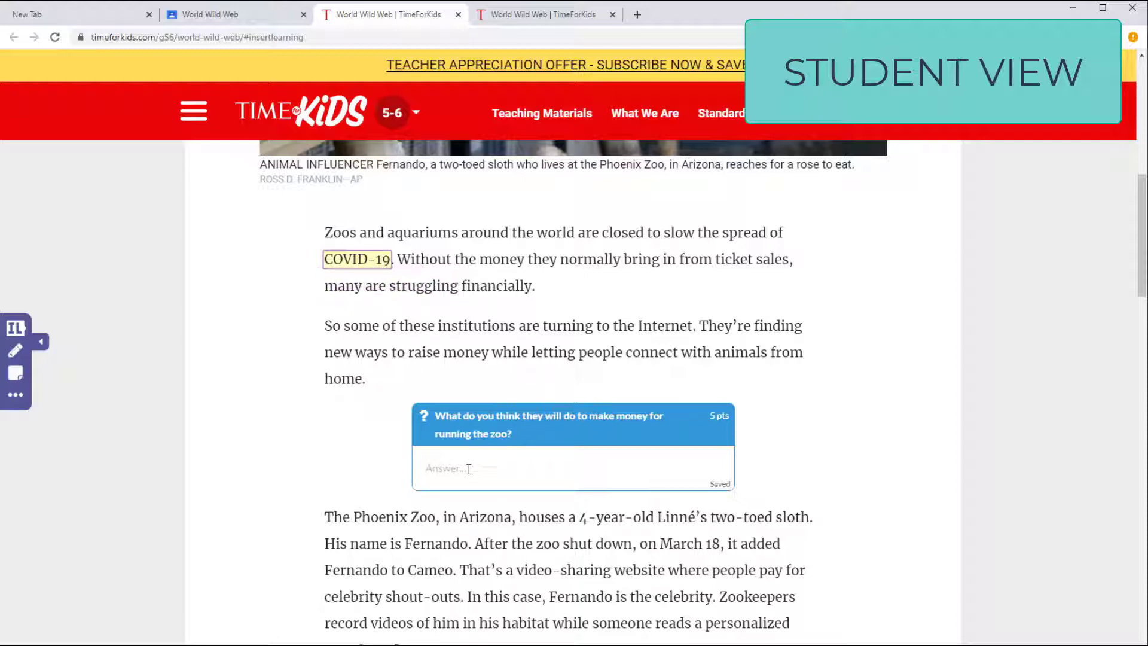
{"action": "type", "text": "I think they will ask for donations."}
Step: Select the sticky note's web address and post the discussion response "I think we could make TShirts and sell them to donate the profits to the zoo."
{"action": "scroll", "coordinate": [845, 441], "scroll_direction": "down", "scroll_amount": 4}
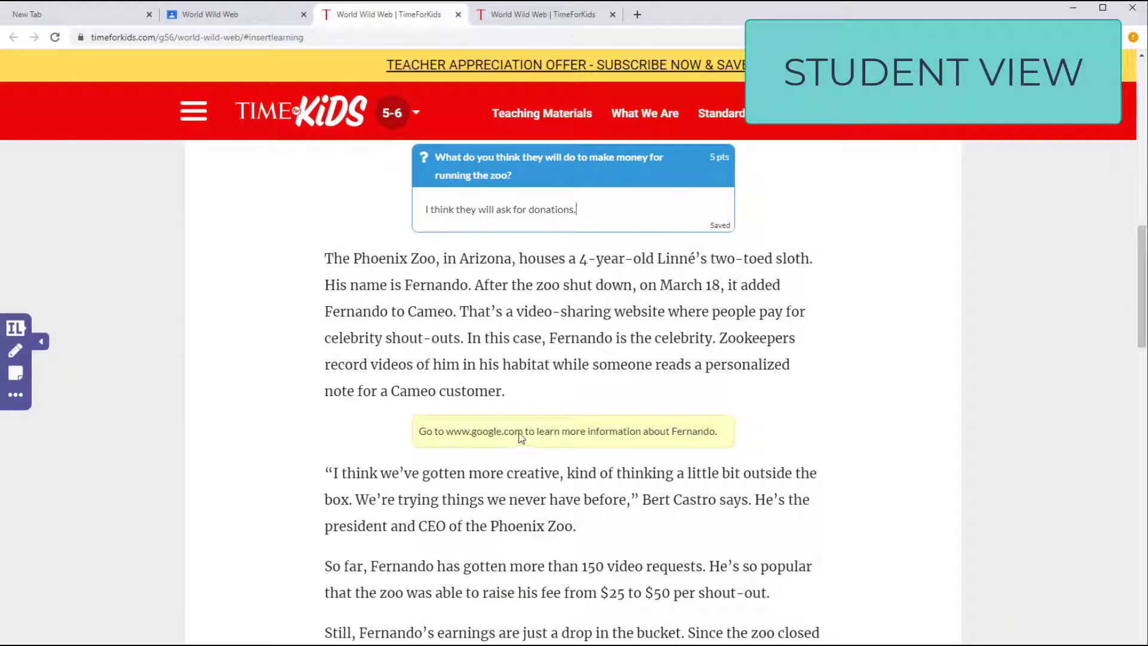
{"action": "left_click_drag", "start_coordinate": [523, 439], "coordinate": [449, 440]}
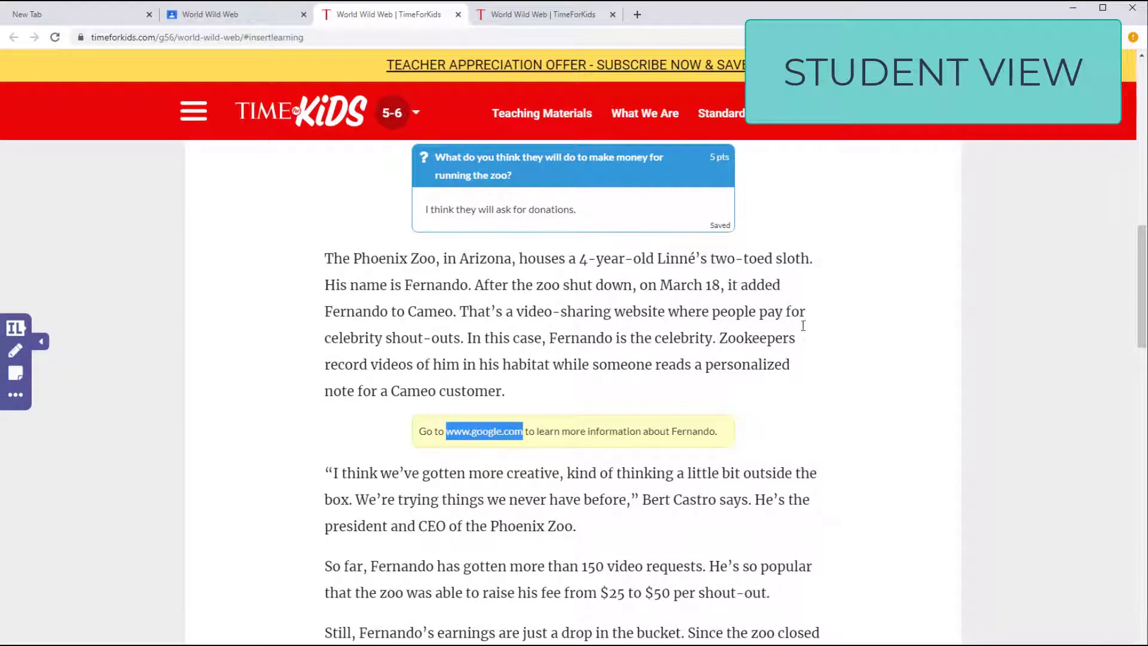
{"action": "scroll", "coordinate": [604, 468], "scroll_direction": "down", "scroll_amount": 2}
{"action": "scroll", "coordinate": [604, 468], "scroll_direction": "down", "scroll_amount": 8}
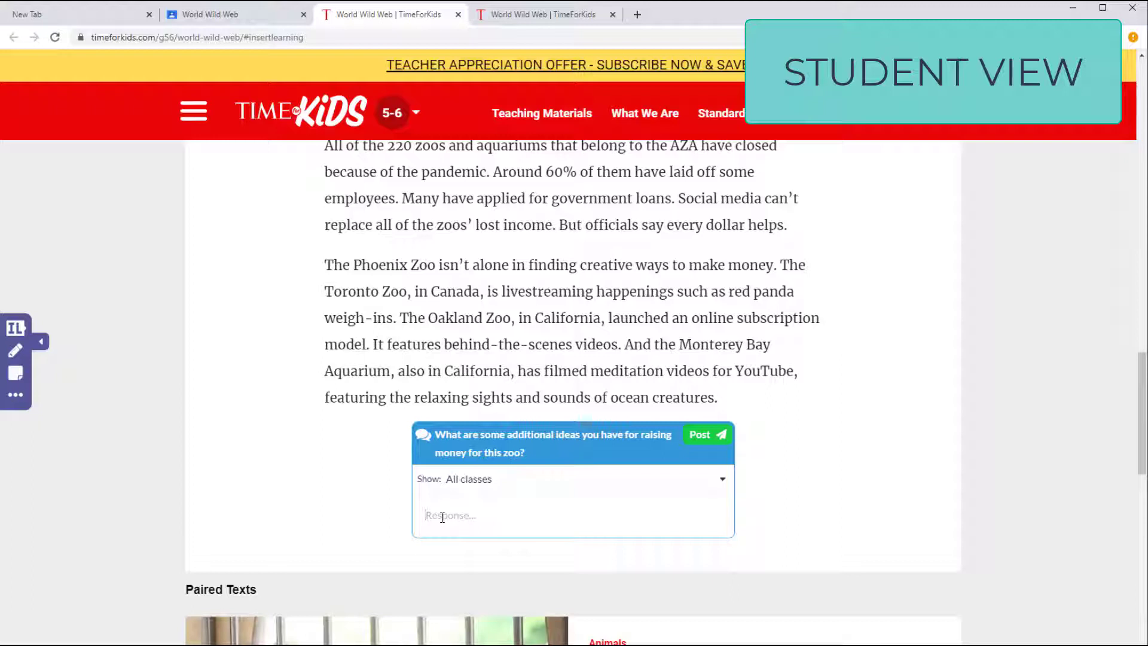
{"action": "type", "text": "I think we could make TShirts and sell them to donate the profits to the zoo."}
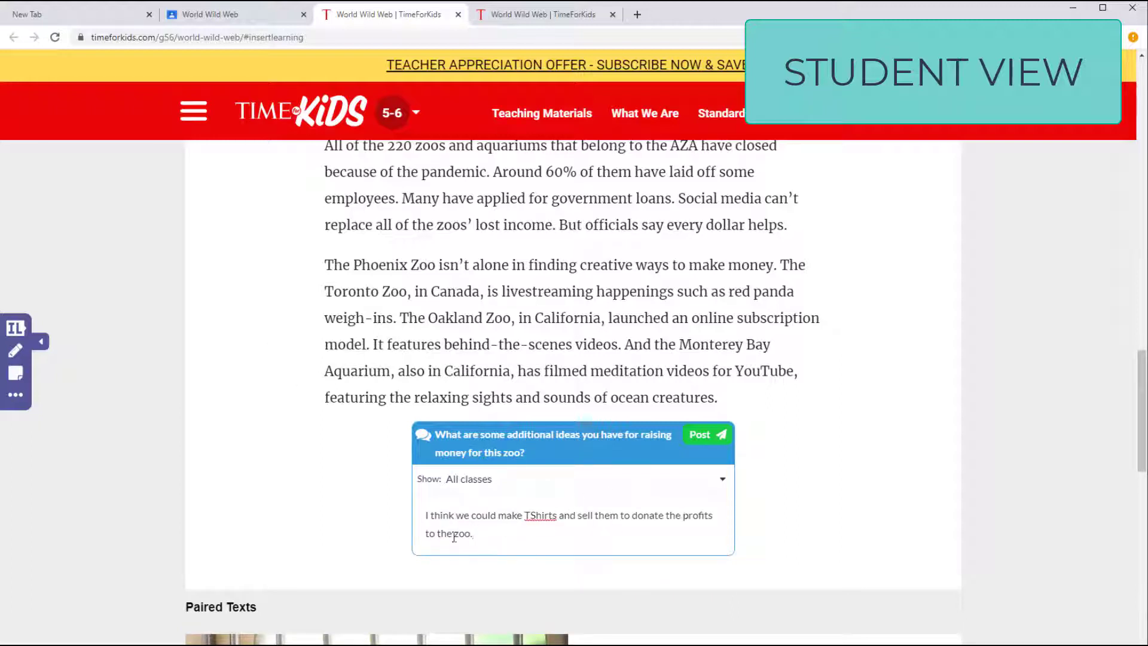
{"action": "left_click", "coordinate": [701, 435]}
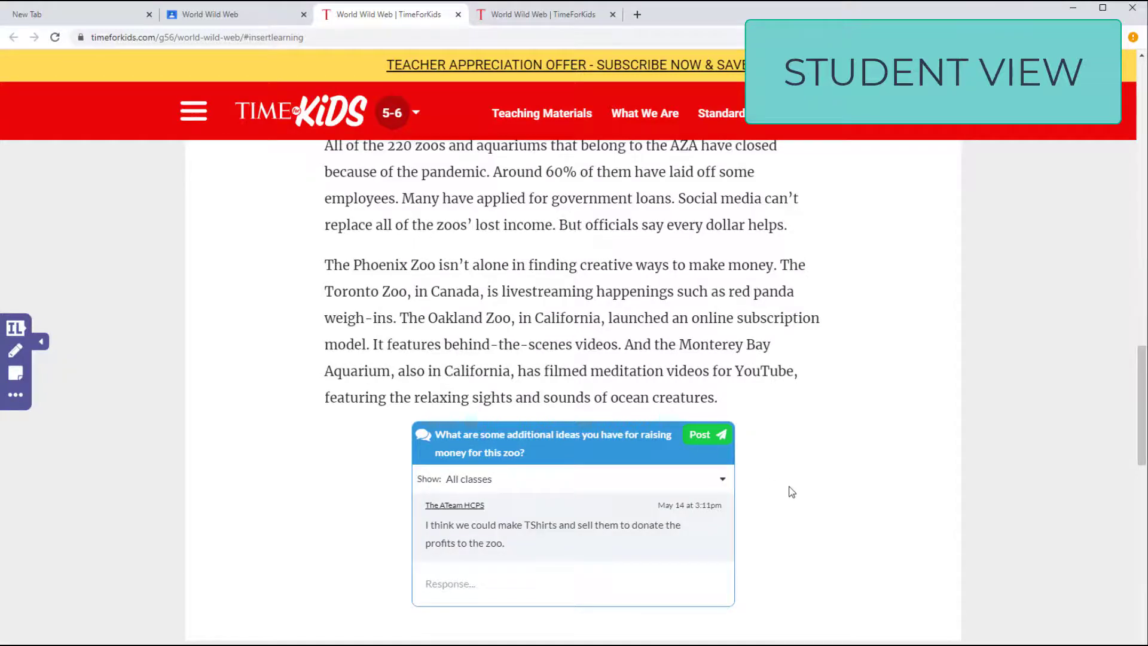
Step: Look back over the completed lesson and return to the "World Wild Web" assignment page in Google Classroom
{"action": "scroll", "coordinate": [780, 505], "scroll_direction": "up", "scroll_amount": 8}
{"action": "scroll", "coordinate": [563, 299], "scroll_direction": "up", "scroll_amount": 6}
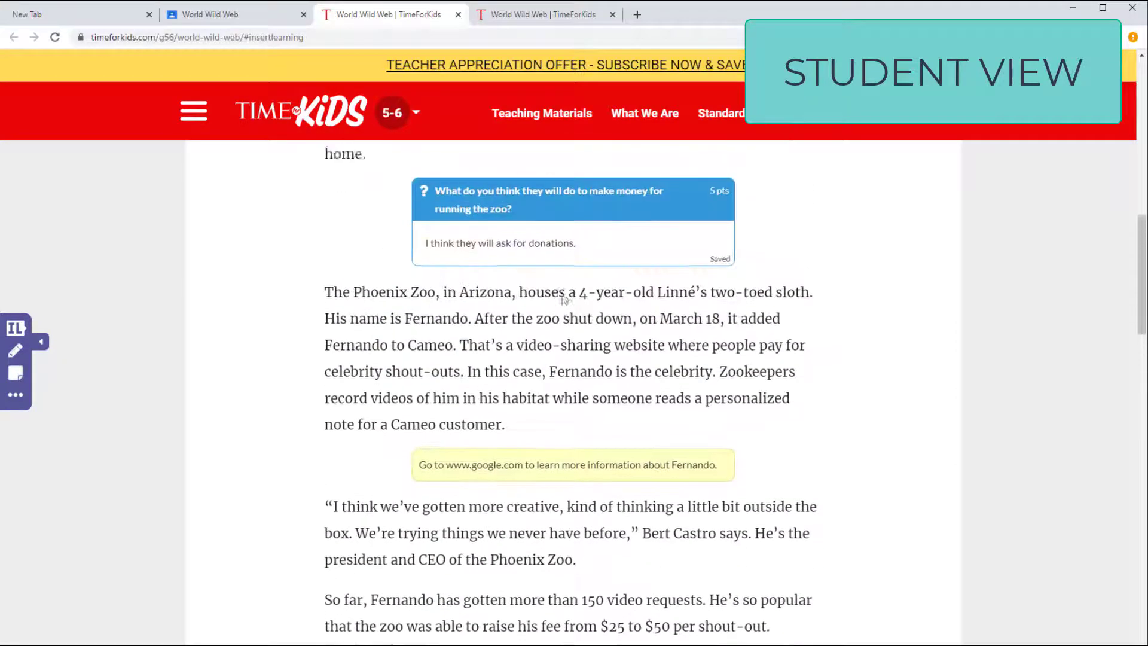
{"action": "scroll", "coordinate": [562, 293], "scroll_direction": "up", "scroll_amount": 3}
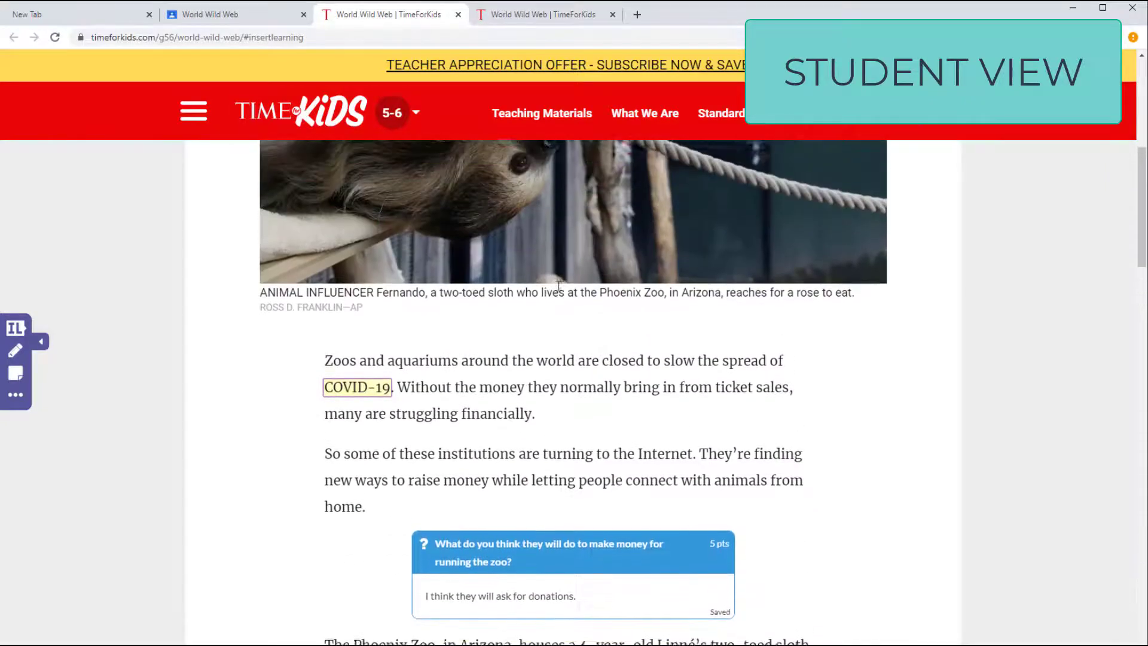
{"action": "left_click", "coordinate": [203, 23]}
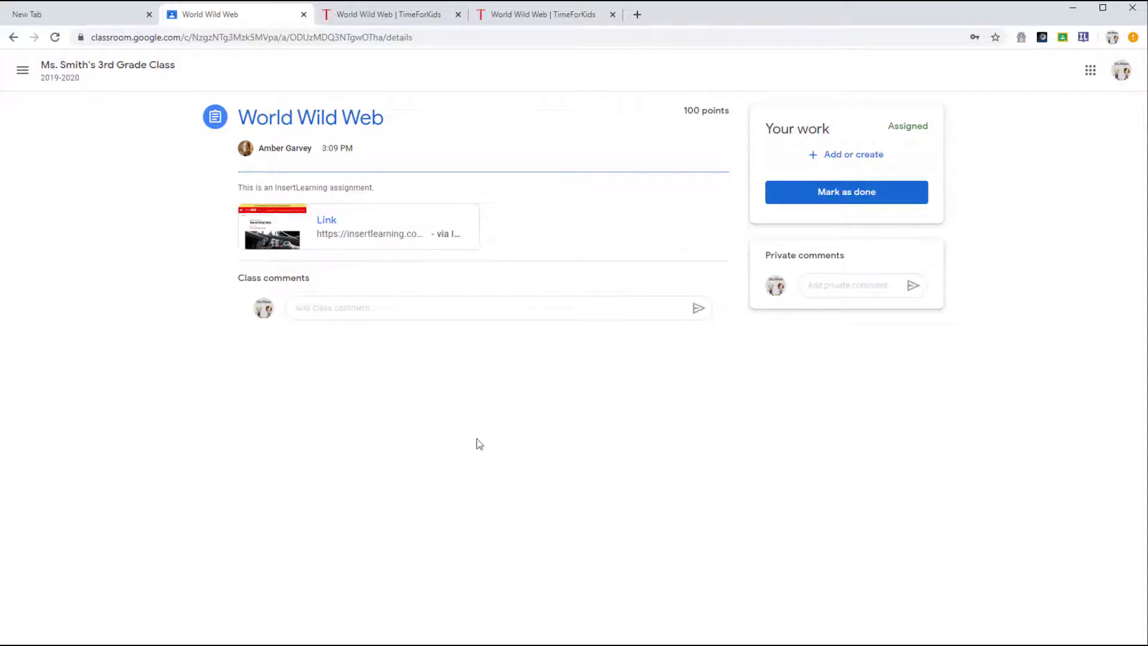
Step: Mark the student's "World Wild Web" assignment as done and confirm the submission
{"action": "left_click", "coordinate": [869, 194]}
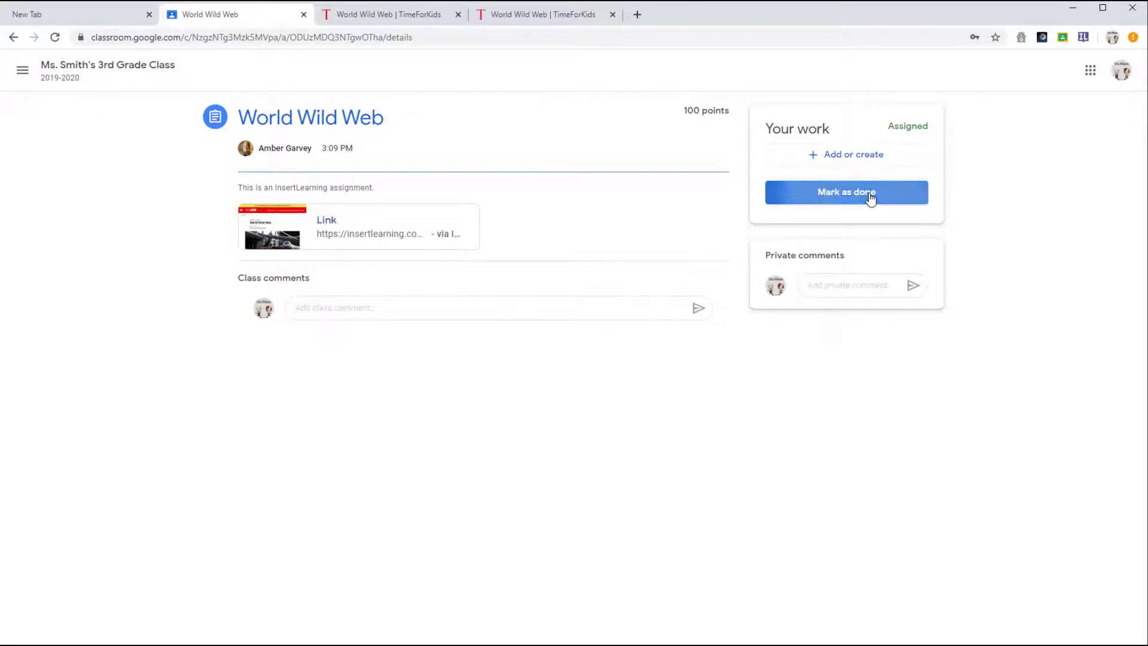
{"action": "left_click", "coordinate": [641, 409]}
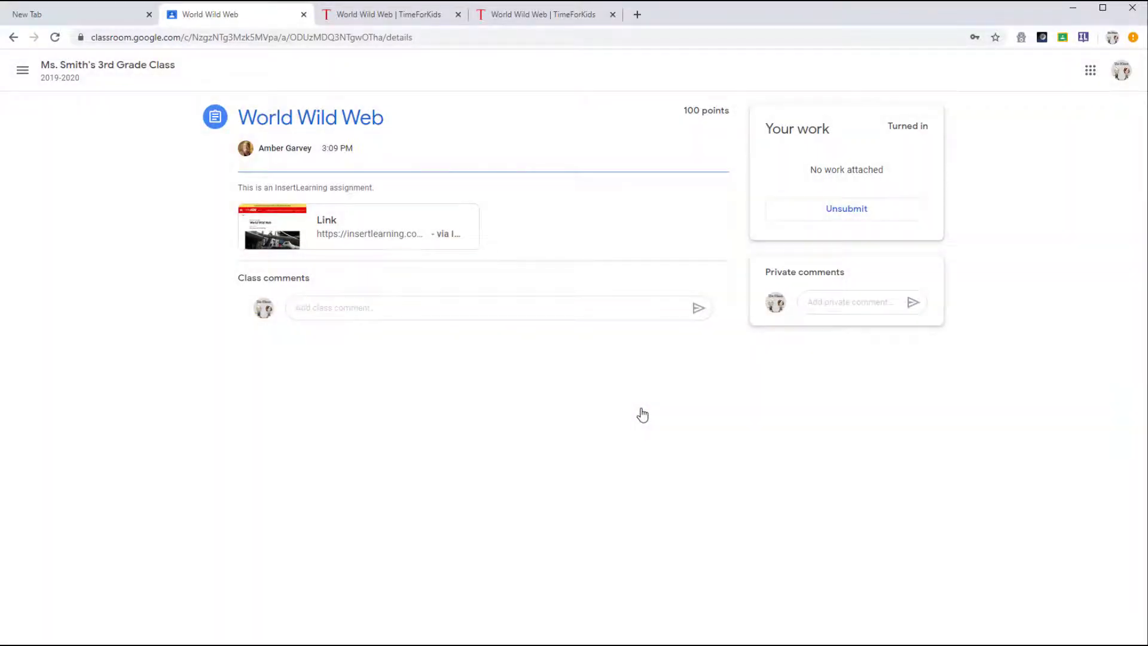
Step: Return to the teacher's Google Classroom, refresh the classwork page and expand the "World Wild Web" assignment to check its submissions
{"action": "left_click", "coordinate": [1074, 13]}
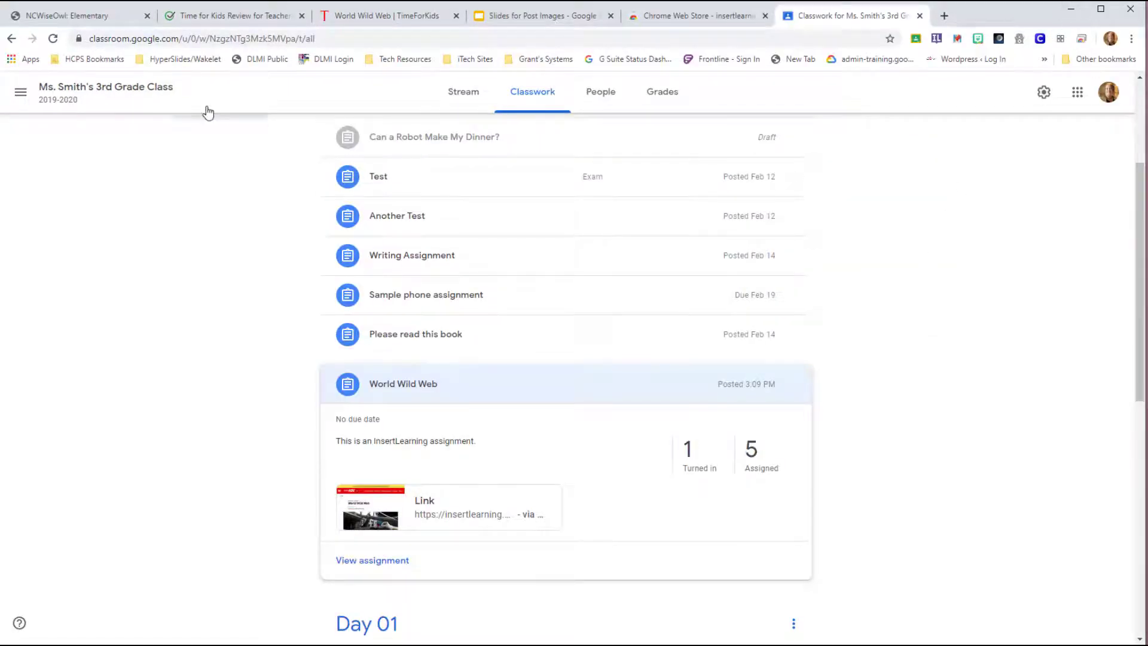
{"action": "left_click", "coordinate": [52, 39]}
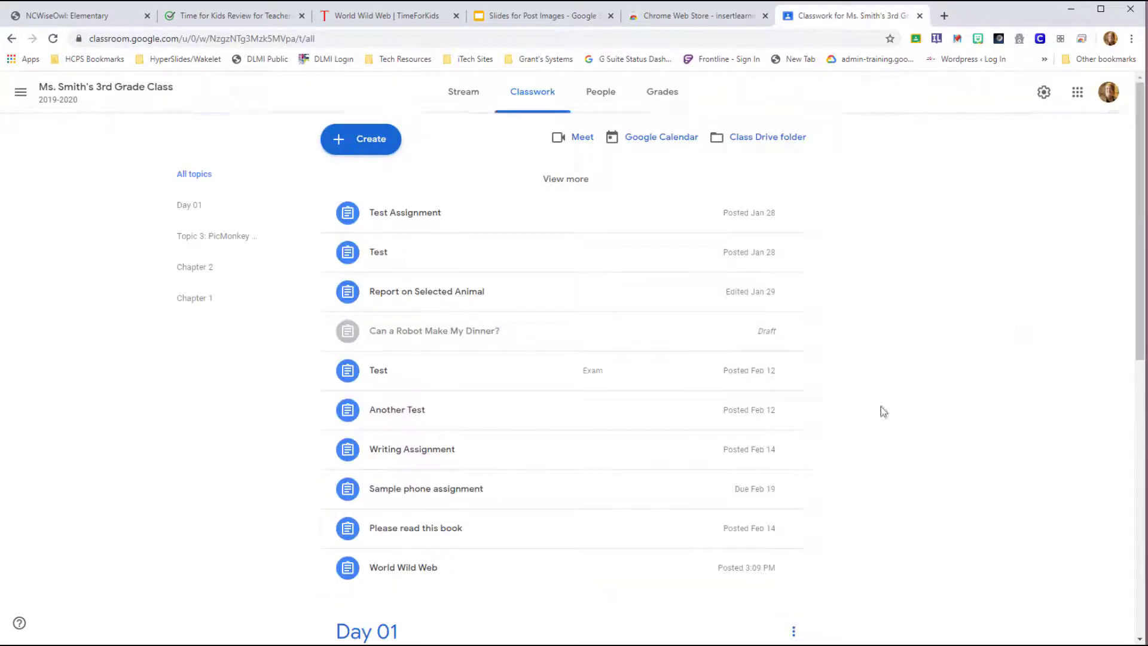
{"action": "left_click", "coordinate": [538, 569]}
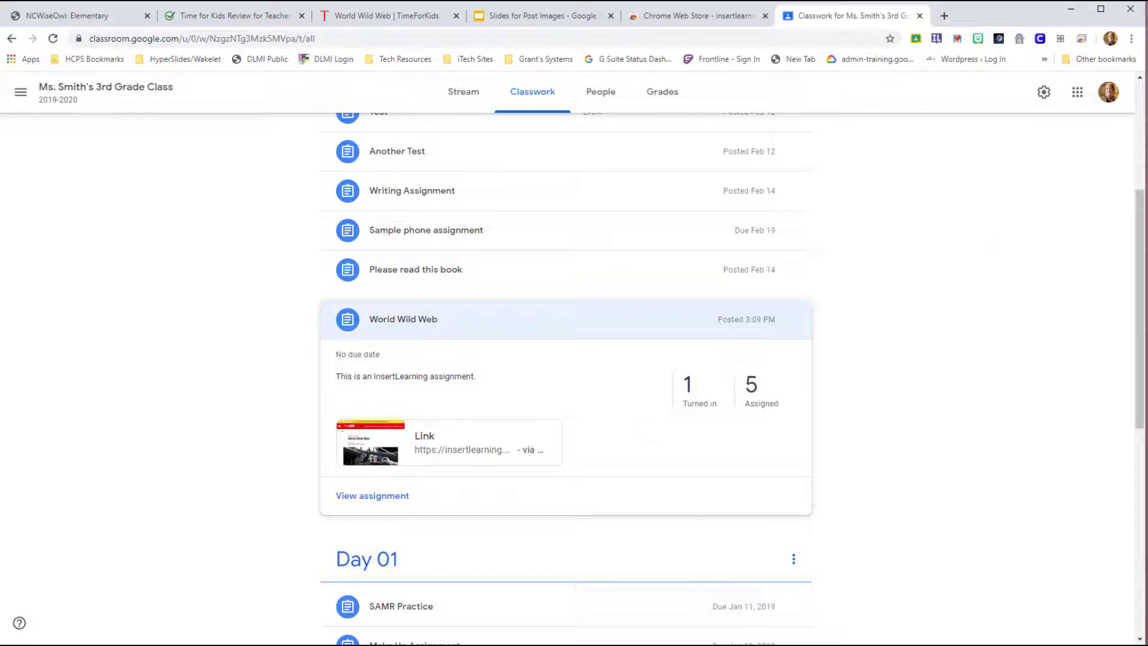
Step: Log in to insertlearning.com on a new page and open the "World Wild Web" lesson from the teacher's lesson list
{"action": "left_click", "coordinate": [944, 16]}
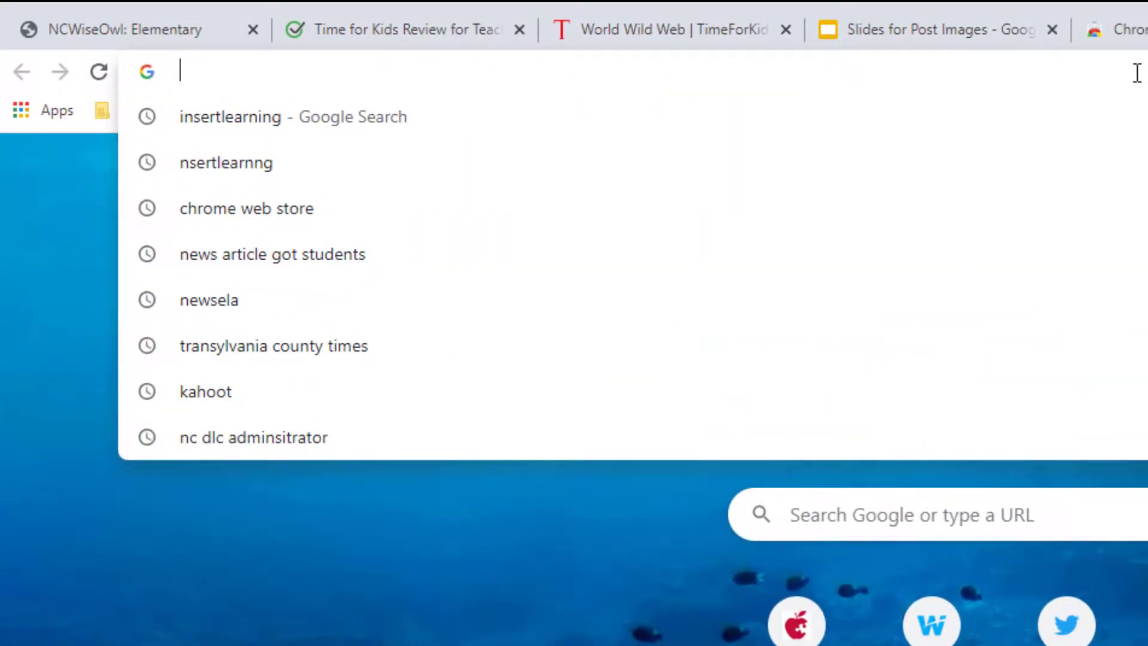
{"action": "type", "text": "insertlearnin"}
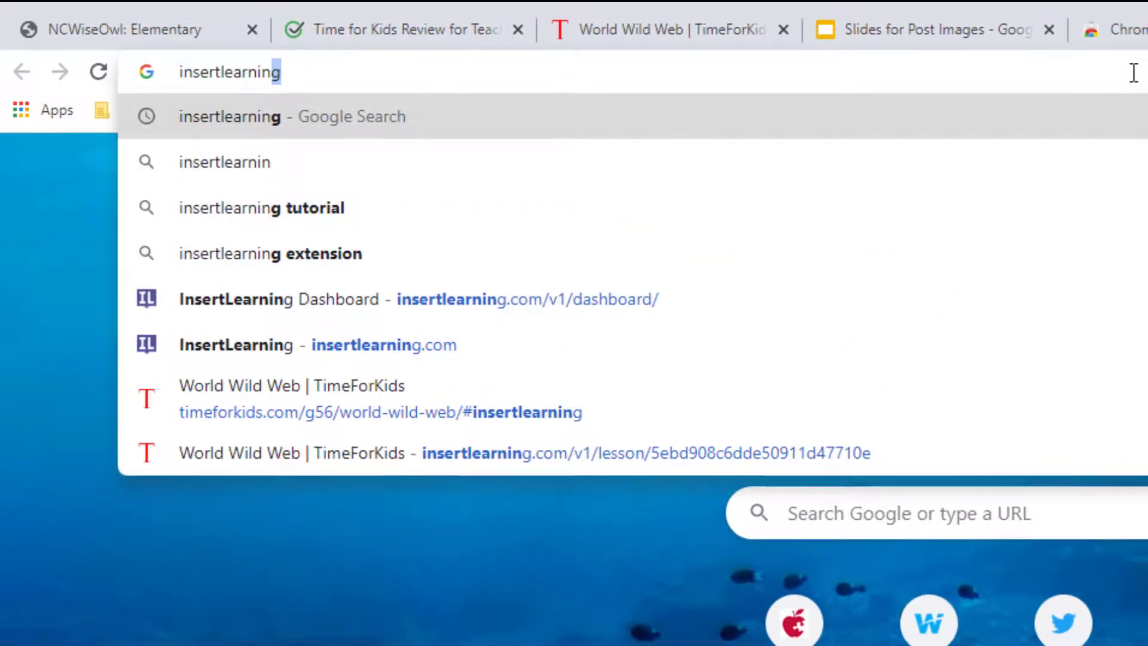
{"action": "type", "text": "g.com"}
{"action": "key", "text": "Return"}
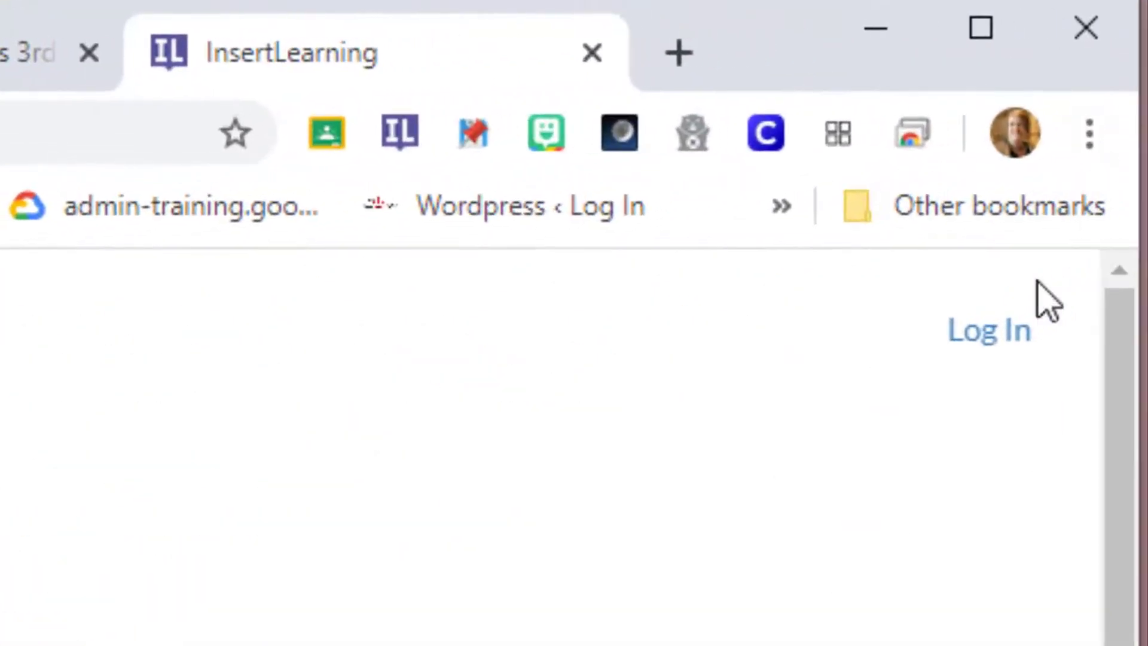
{"action": "left_click", "coordinate": [986, 342]}
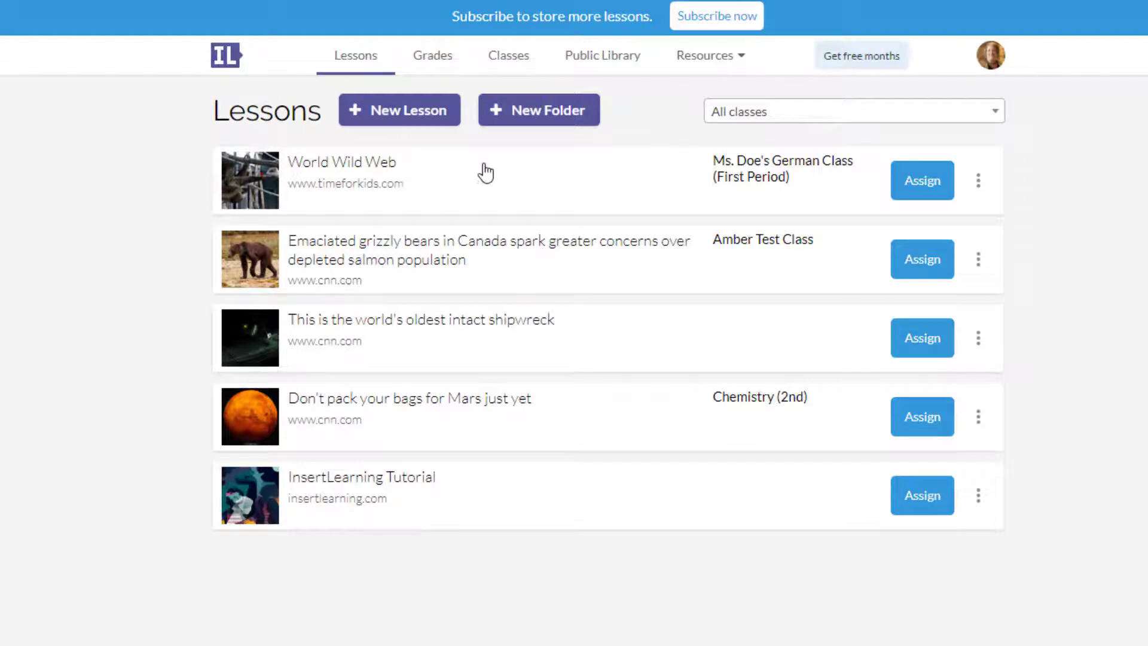
{"action": "left_click", "coordinate": [518, 192]}
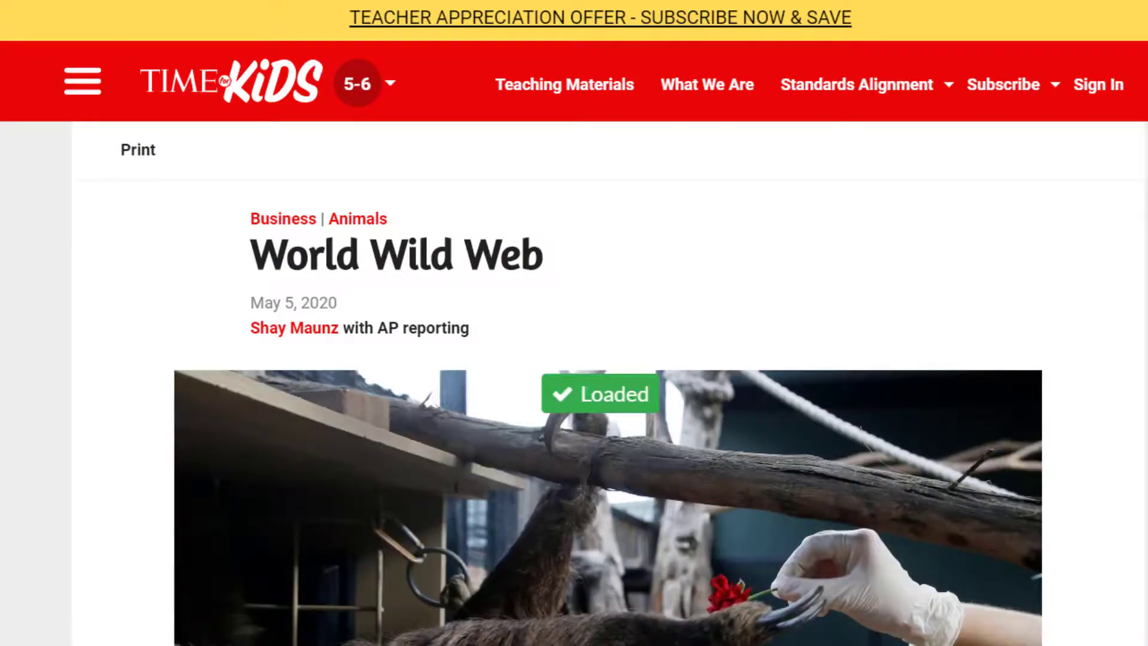
Step: Find the question about making money for running the zoo in the lesson and examine all student responses to it
{"action": "scroll", "coordinate": [608, 382], "scroll_direction": "down", "scroll_amount": 5}
{"action": "scroll", "coordinate": [608, 382], "scroll_direction": "down", "scroll_amount": 5}
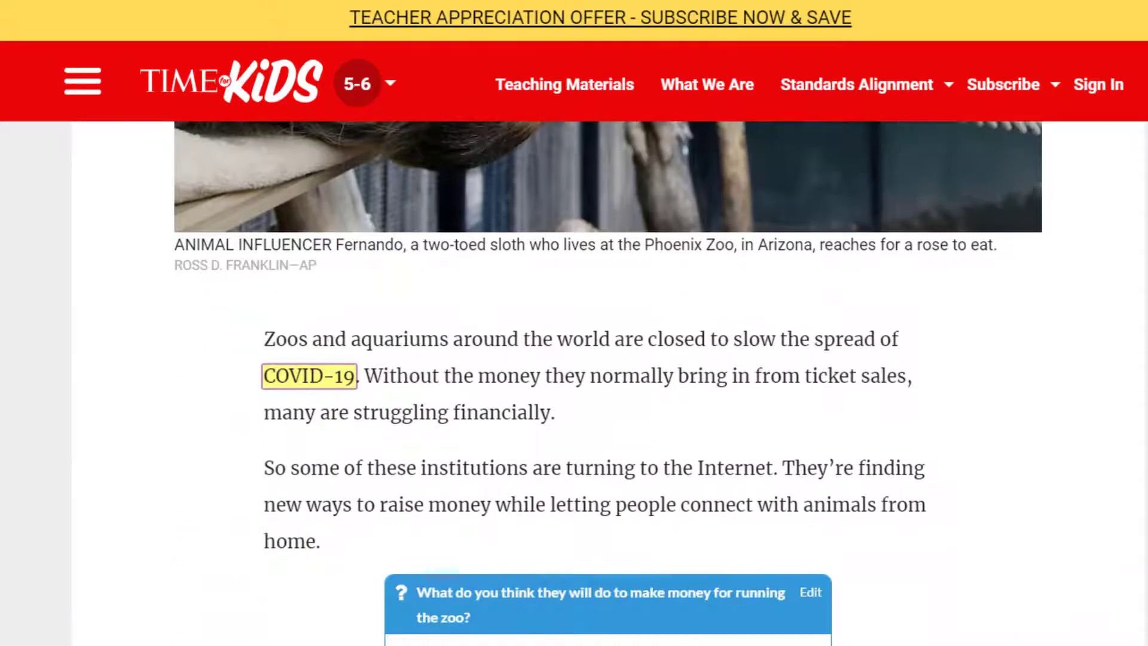
{"action": "scroll", "coordinate": [608, 383], "scroll_direction": "up", "scroll_amount": 10}
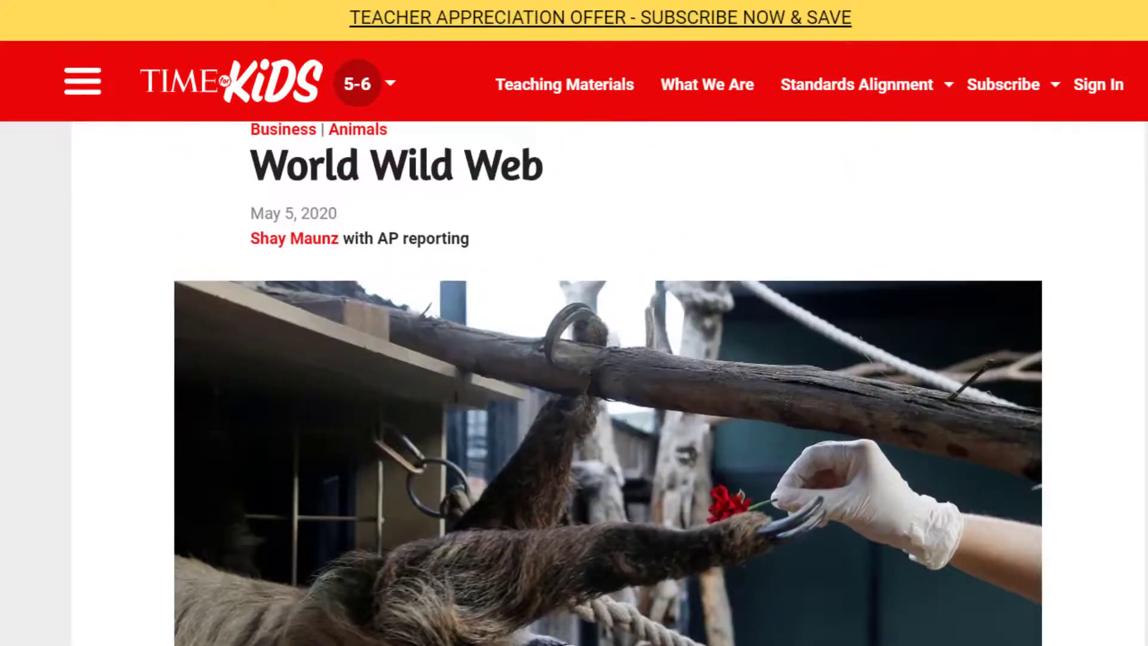
{"action": "scroll", "coordinate": [608, 383], "scroll_direction": "down", "scroll_amount": 10}
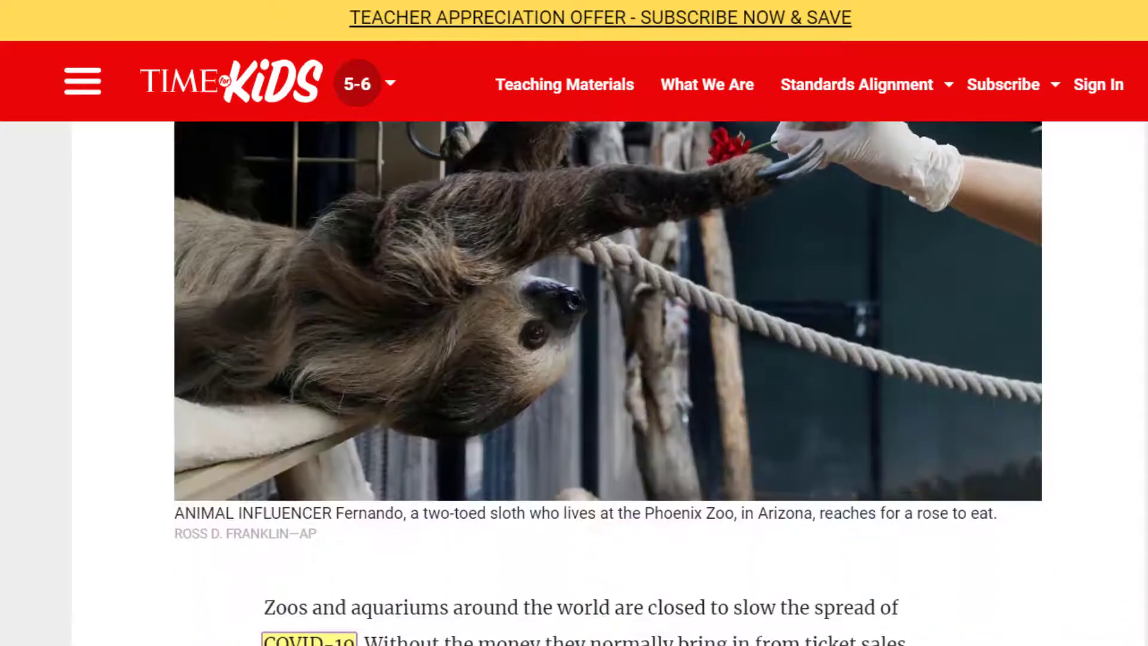
{"action": "scroll", "coordinate": [608, 383], "scroll_direction": "down", "scroll_amount": 4}
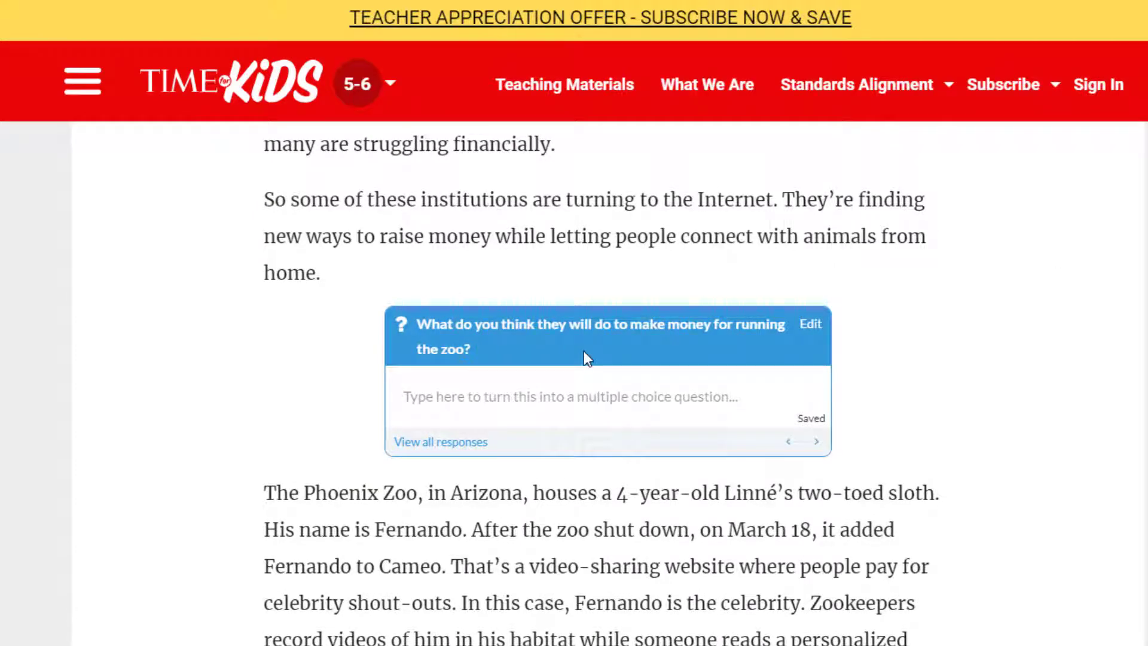
{"action": "left_click", "coordinate": [449, 443]}
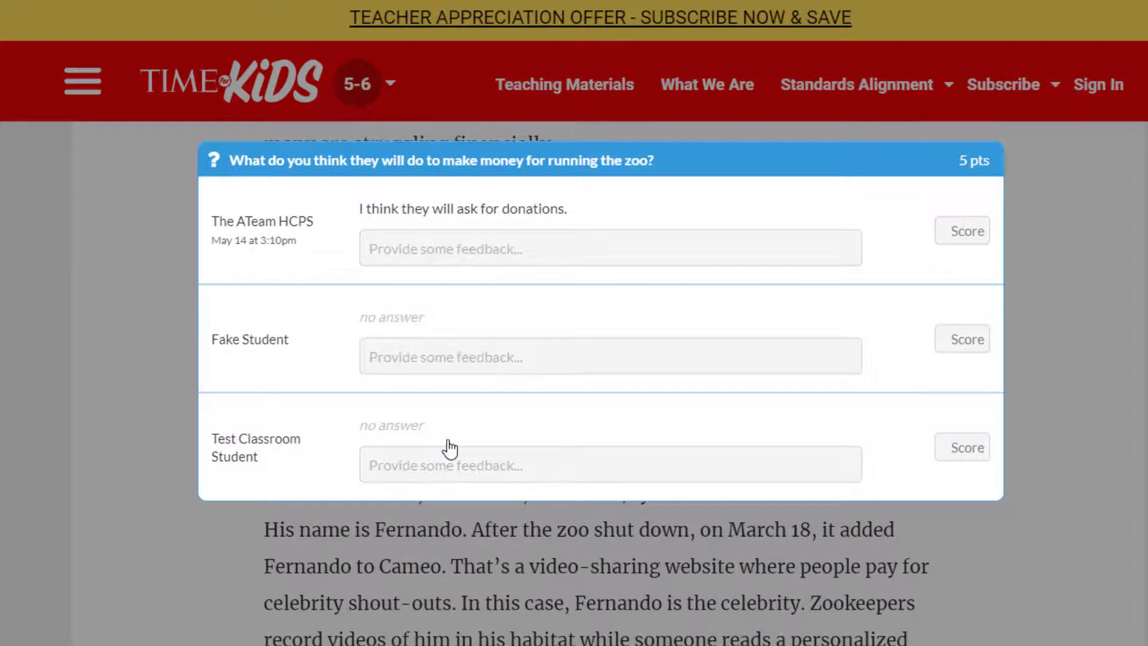
{"action": "scroll", "coordinate": [764, 355], "scroll_direction": "down", "scroll_amount": 3}
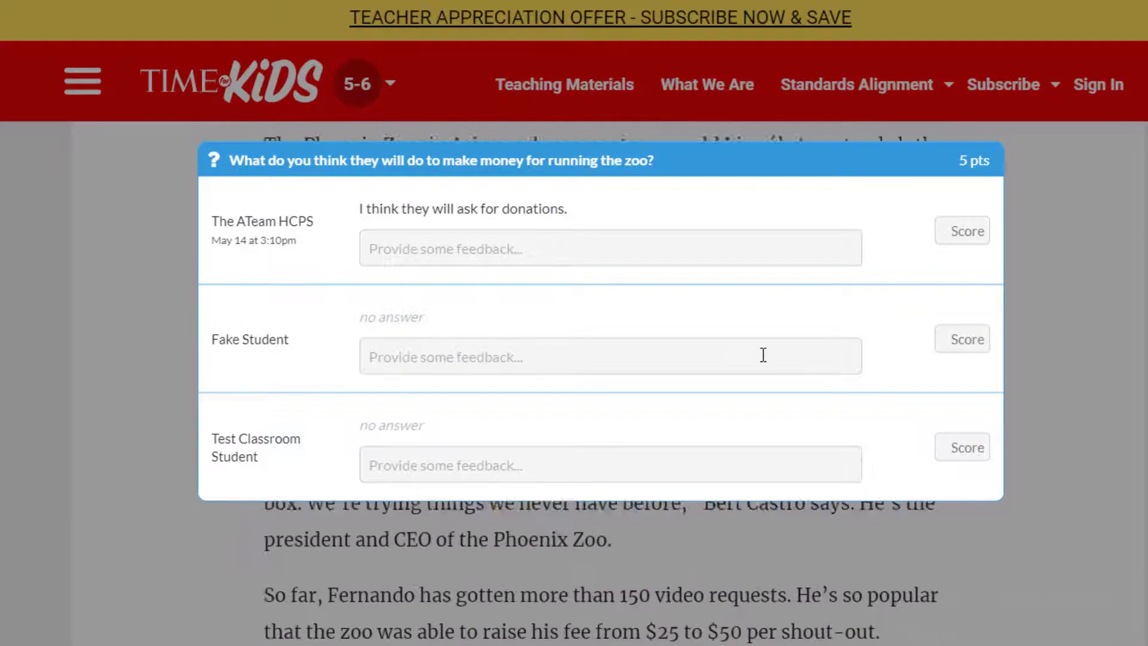
{"action": "scroll", "coordinate": [763, 355], "scroll_direction": "up", "scroll_amount": 5}
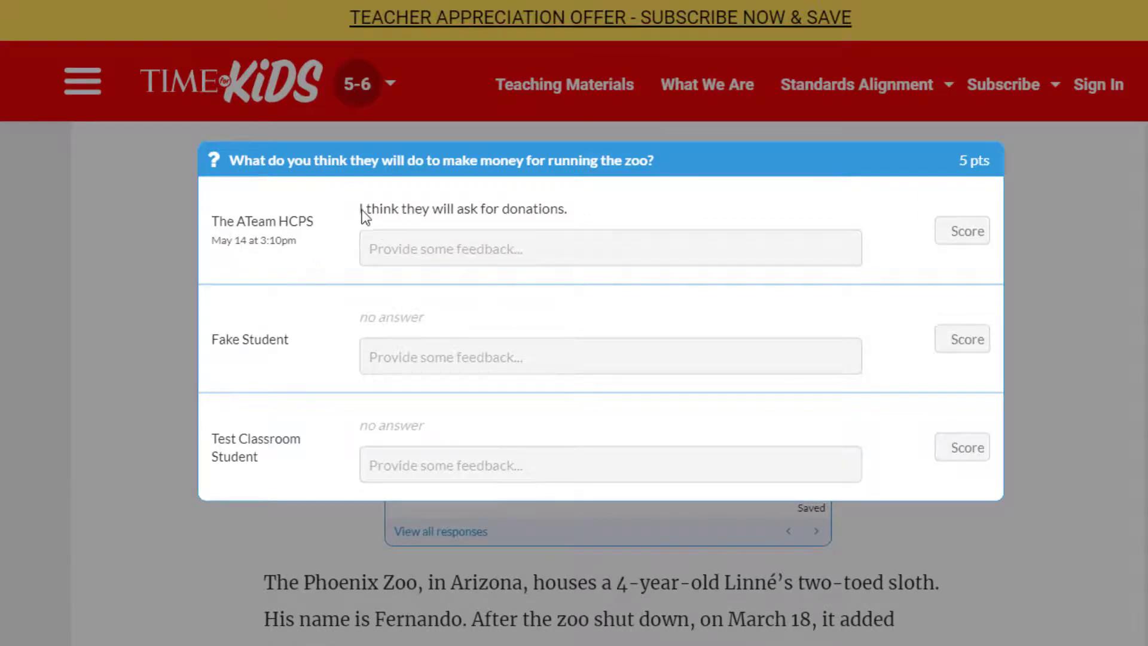
Step: Give the student's donations answer the feedback "Great idea!" and a score of 5, and close the responses
{"action": "left_click", "coordinate": [550, 249]}
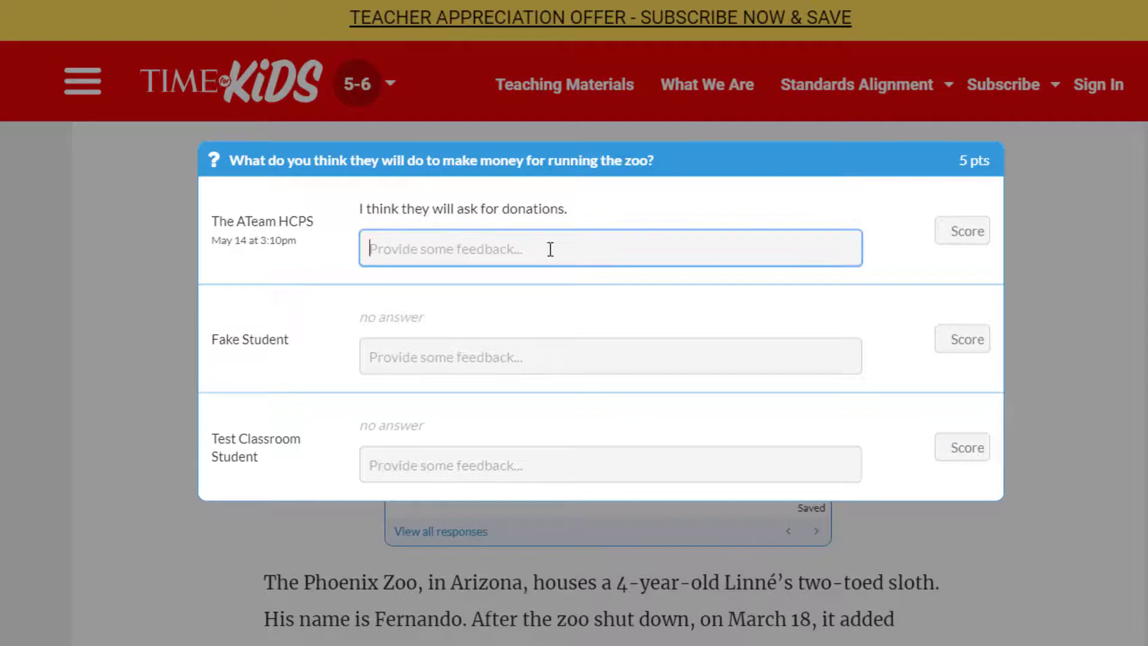
{"action": "type", "text": "Gre"}
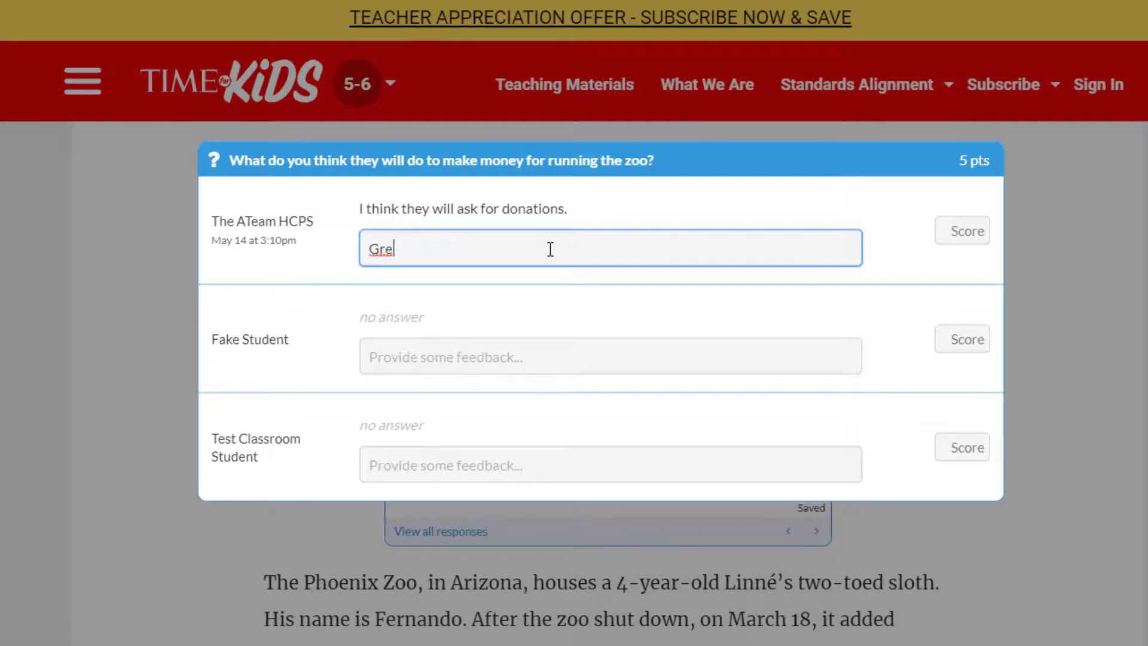
{"action": "type", "text": "at idea!"}
{"action": "left_click", "coordinate": [953, 232]}
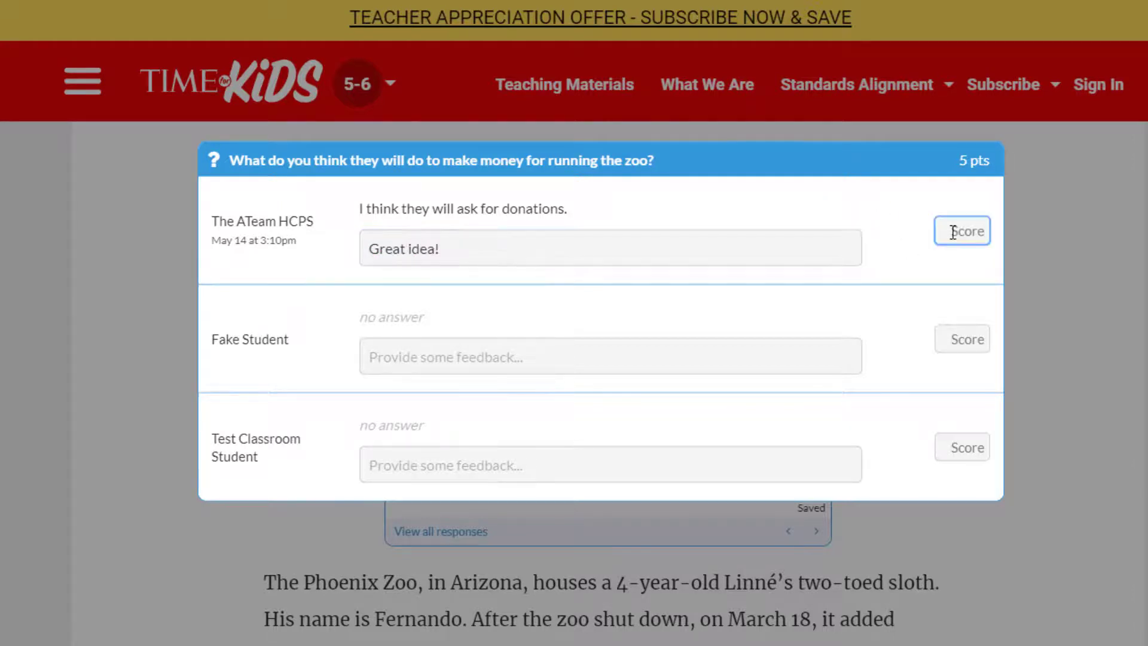
{"action": "type", "text": "5"}
{"action": "left_click", "coordinate": [1058, 355]}
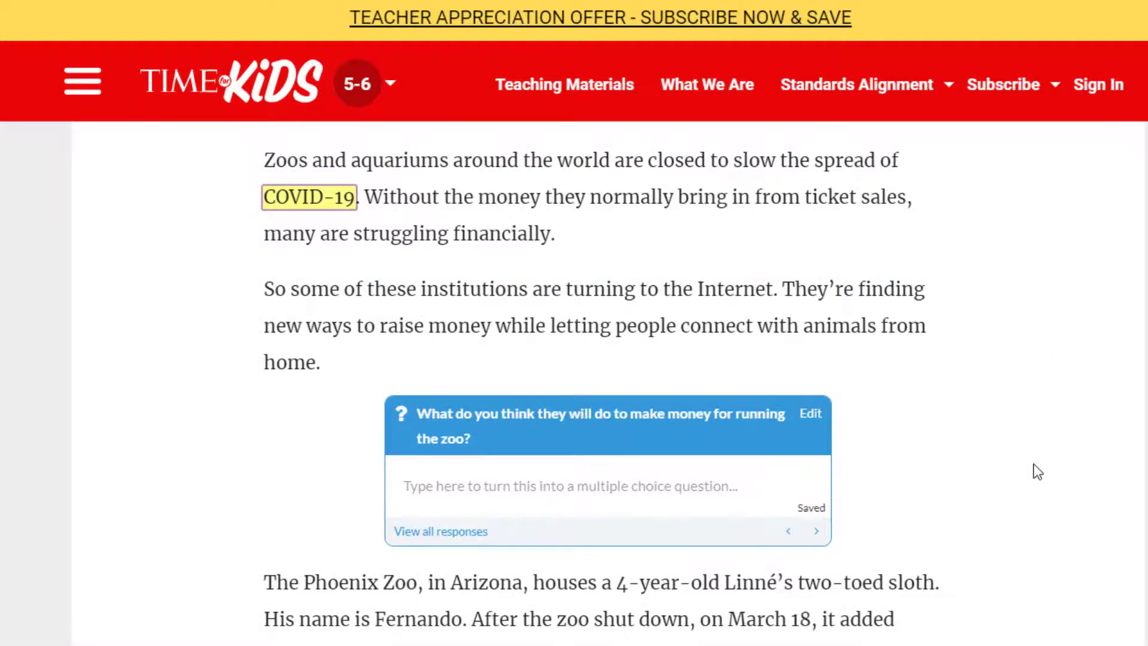
Step: Reopen the responses to the zoo money question to check the saved feedback and score, and close them again
{"action": "scroll", "coordinate": [331, 424], "scroll_direction": "down", "scroll_amount": 2}
{"action": "left_click", "coordinate": [453, 442]}
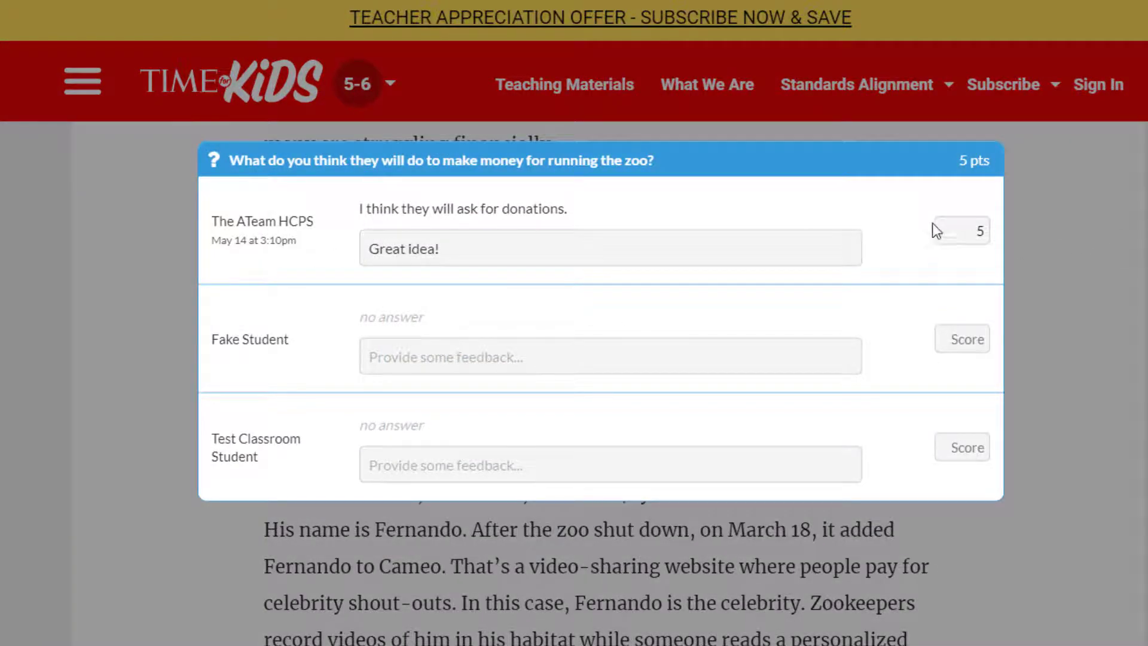
{"action": "left_click", "coordinate": [1064, 230]}
Step: Post the reply "This is also a great idea!" in the discussion about additional ideas for raising money for the zoo
{"action": "scroll", "coordinate": [1063, 238], "scroll_direction": "down", "scroll_amount": 6}
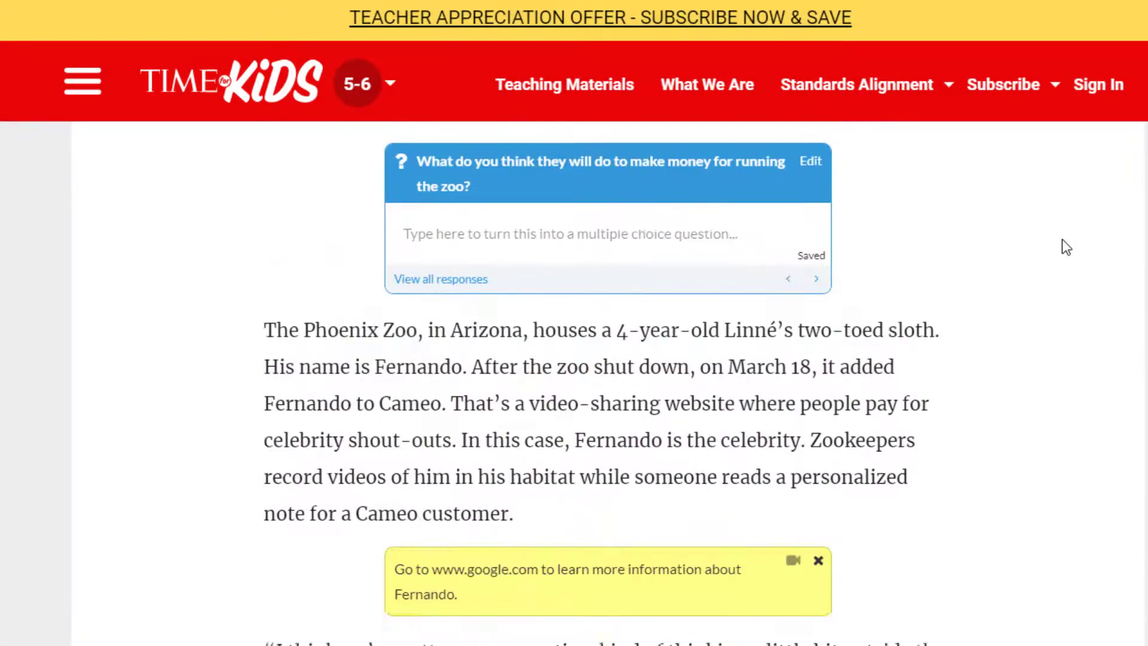
{"action": "scroll", "coordinate": [610, 454], "scroll_direction": "down", "scroll_amount": 14}
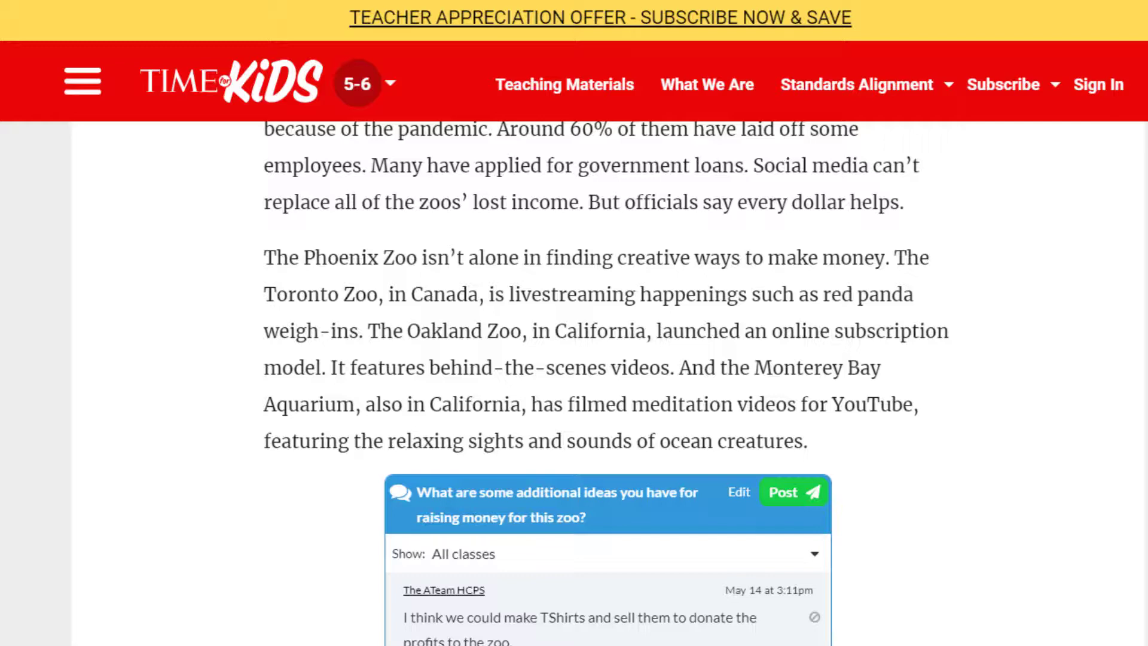
{"action": "scroll", "coordinate": [1047, 561], "scroll_direction": "down", "scroll_amount": 3}
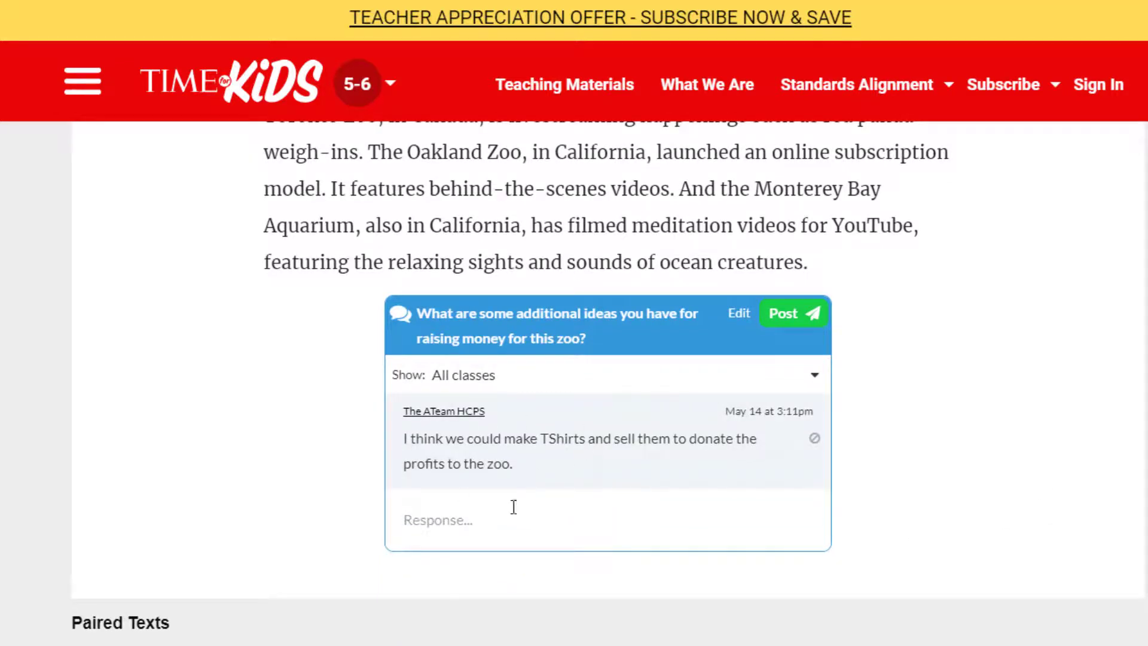
{"action": "left_click", "coordinate": [477, 520]}
{"action": "type", "text": "This is also a great idea!"}
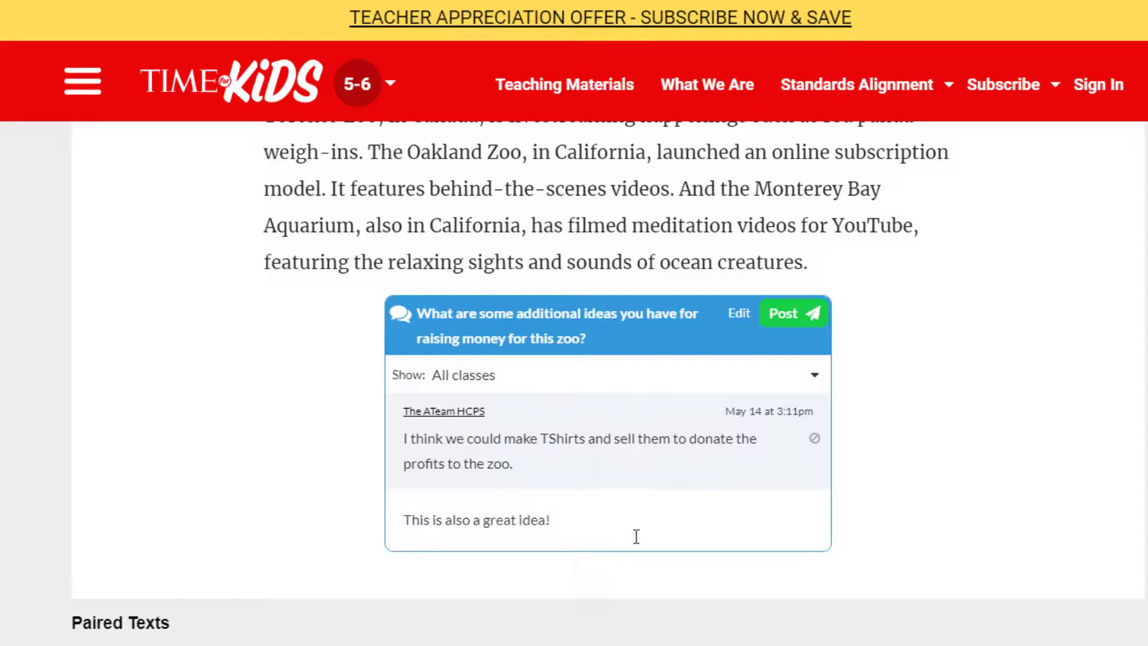
{"action": "left_click", "coordinate": [809, 312]}
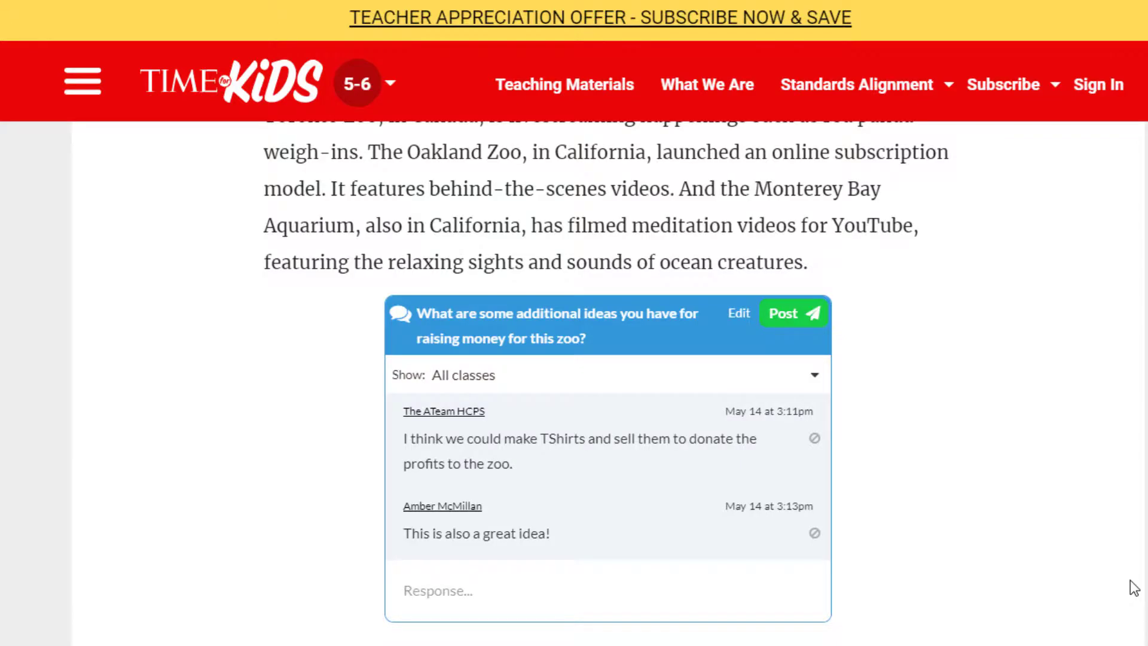
Step: Look back over the lesson and return to the "InsertLearning for Learn From Home" title slide in Google Slides
{"action": "scroll", "coordinate": [1133, 586], "scroll_direction": "up", "scroll_amount": 6}
{"action": "scroll", "coordinate": [1132, 582], "scroll_direction": "up", "scroll_amount": 8}
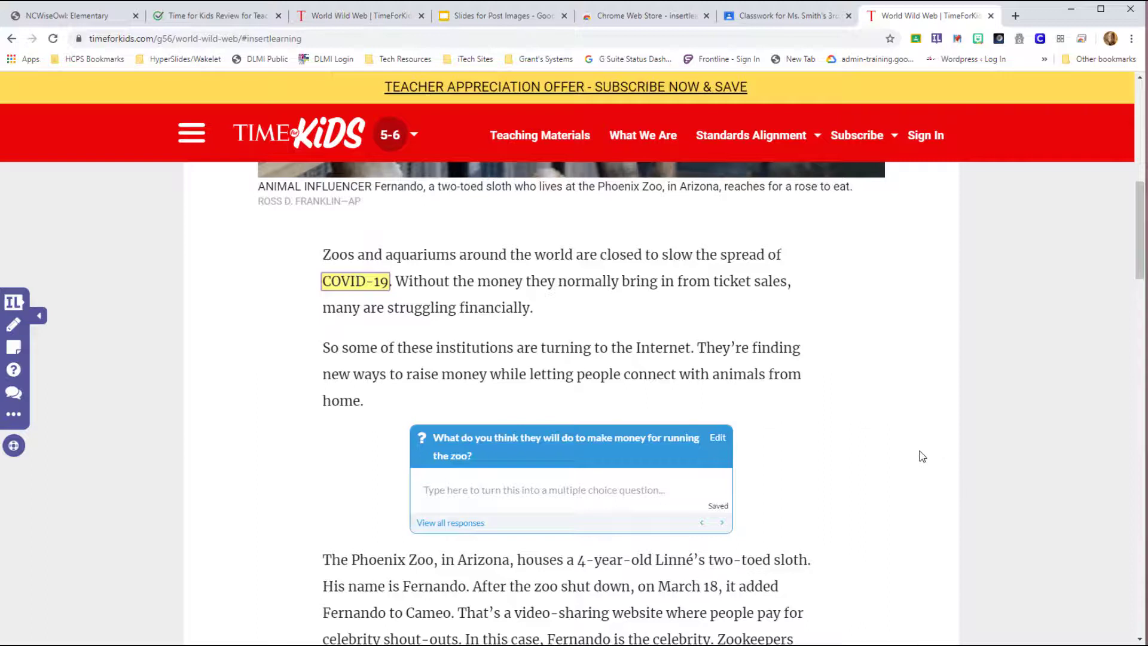
{"action": "scroll", "coordinate": [750, 406], "scroll_direction": "up", "scroll_amount": 1}
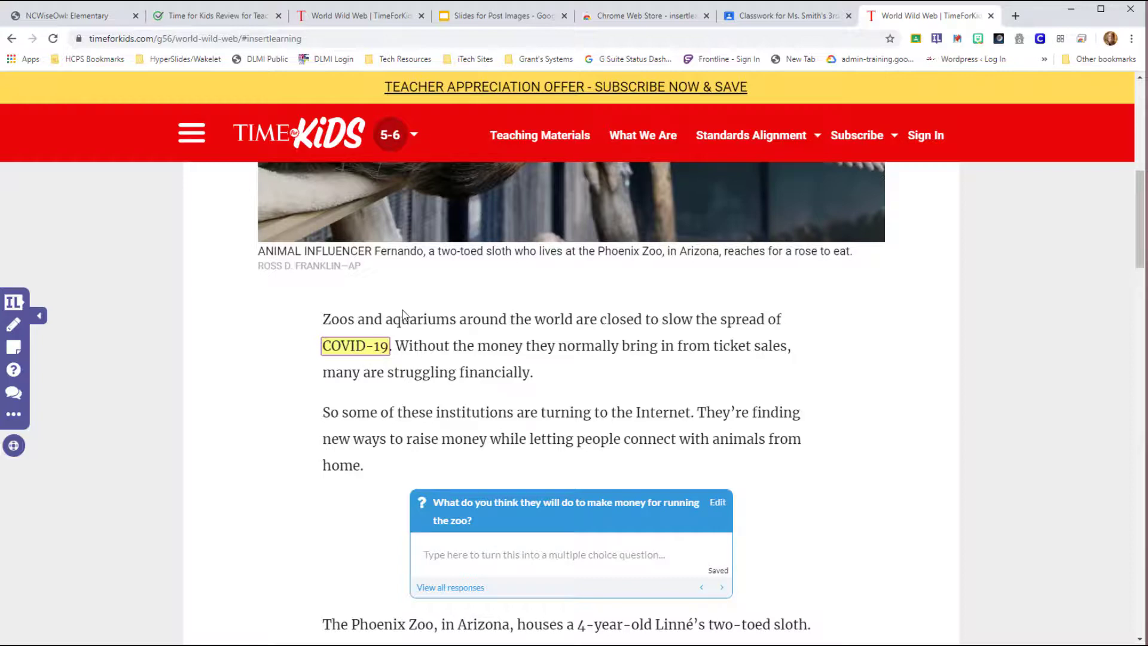
{"action": "left_click", "coordinate": [496, 21]}
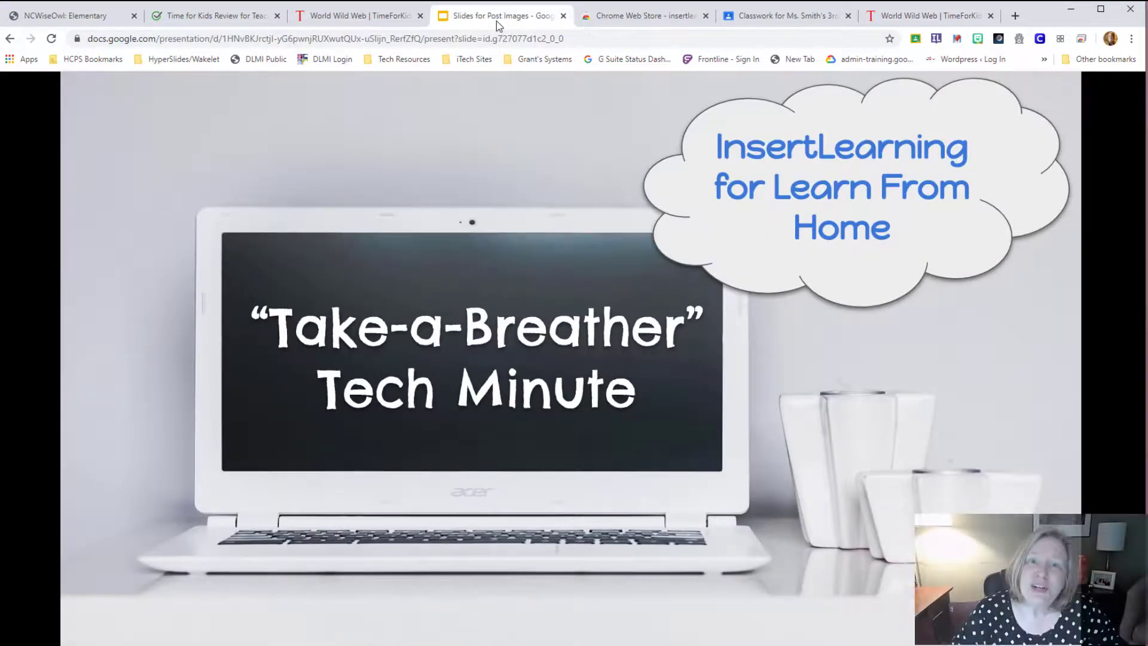